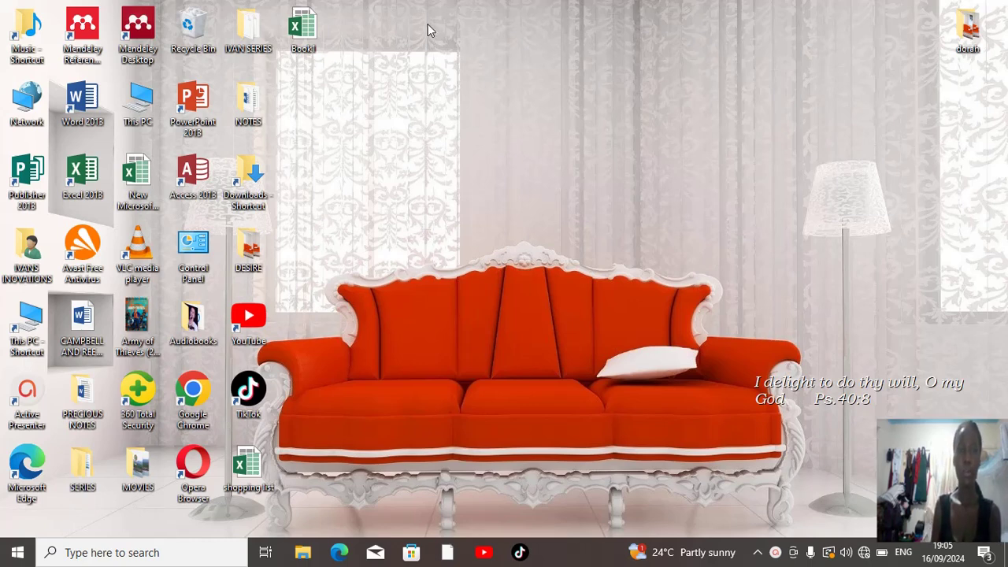
Open the Book1 workbook from the desktop and narrow the ENG column so it just fits its heading and marks.
{"action": "left_click", "coordinate": [313, 40]}
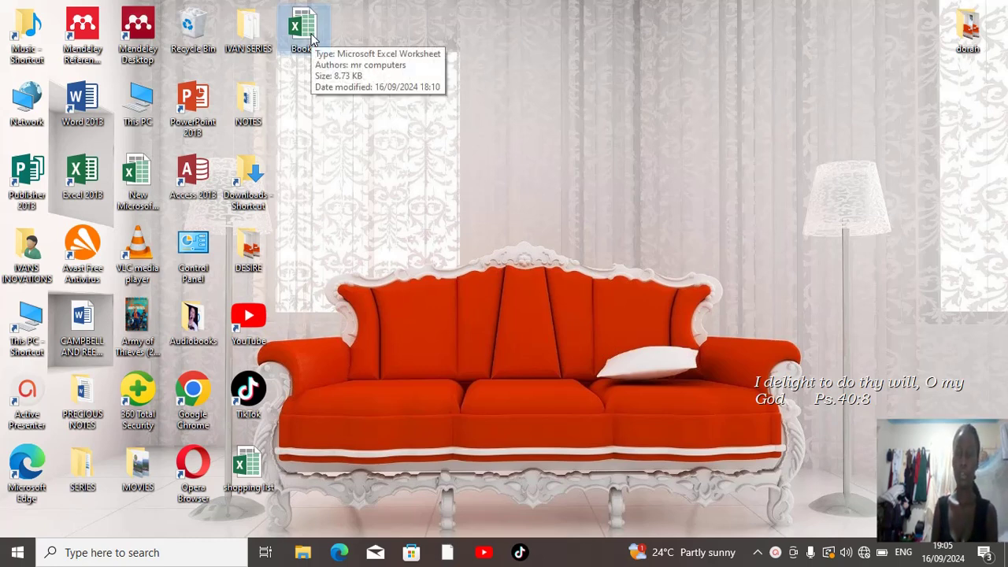
{"action": "double_click", "coordinate": [313, 40]}
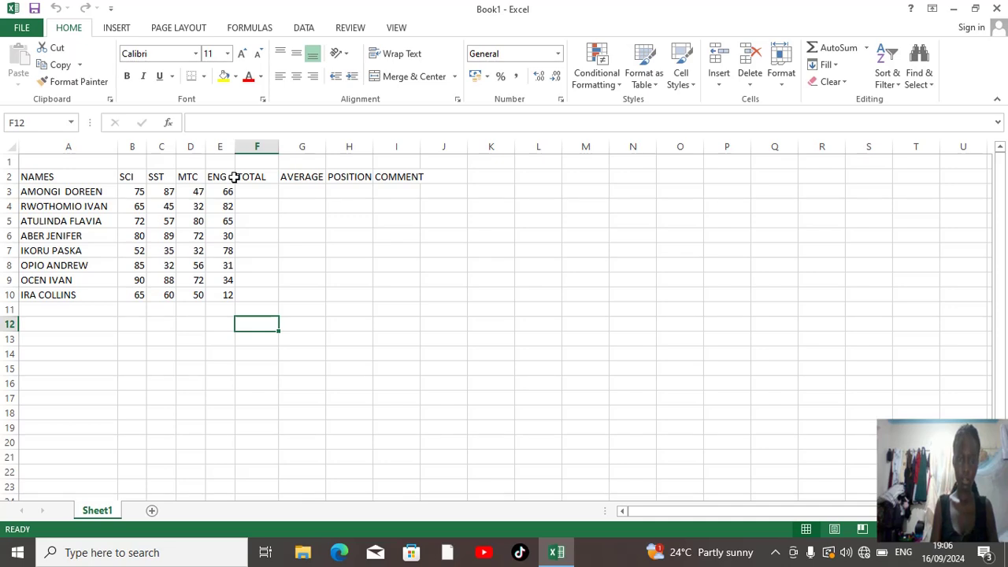
{"action": "left_click_drag", "start_coordinate": [233, 151], "coordinate": [216, 156]}
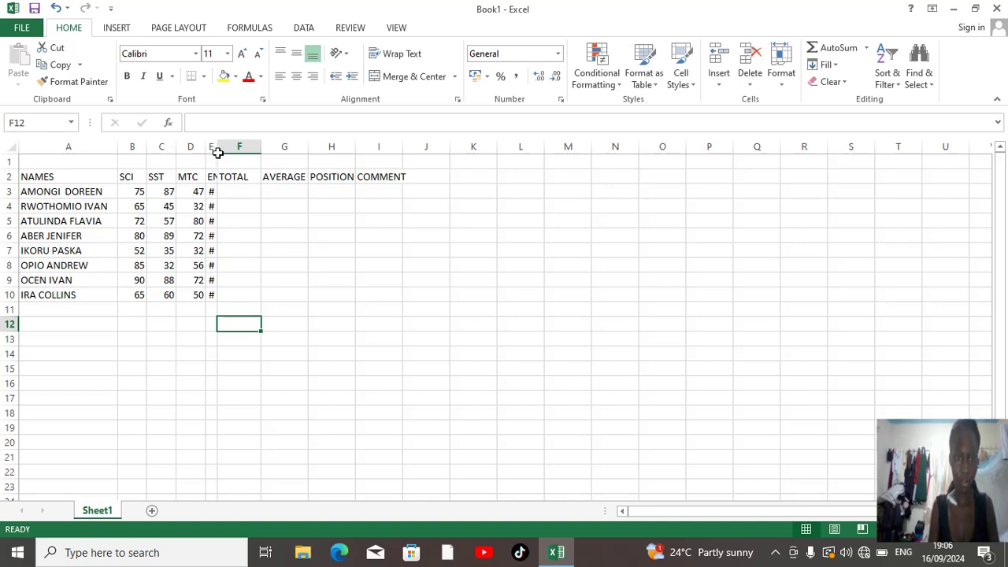
{"action": "left_click_drag", "start_coordinate": [217, 153], "coordinate": [230, 150]}
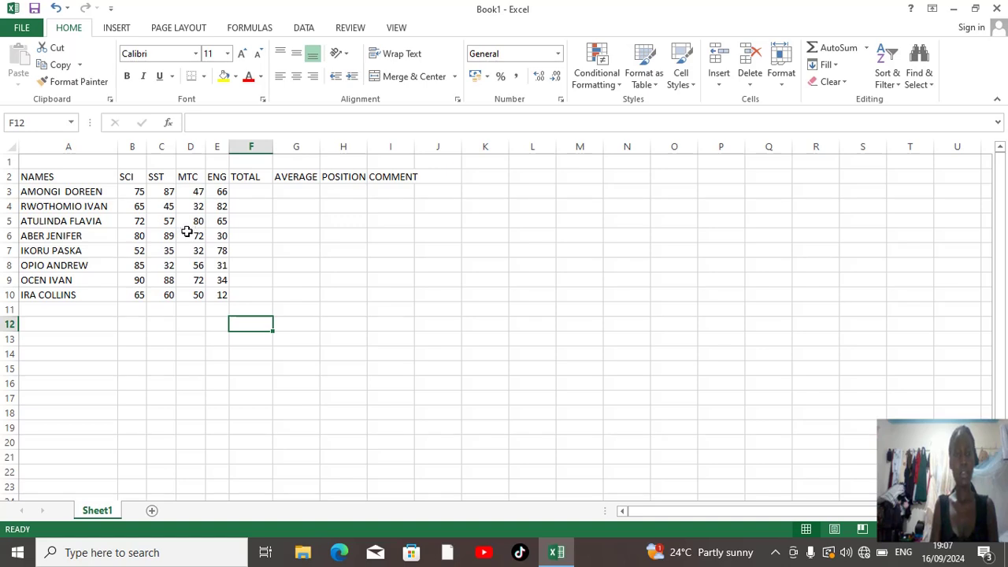
Replace the first student's ENG mark in cell E3 with MIS.
{"action": "left_click", "coordinate": [223, 193]}
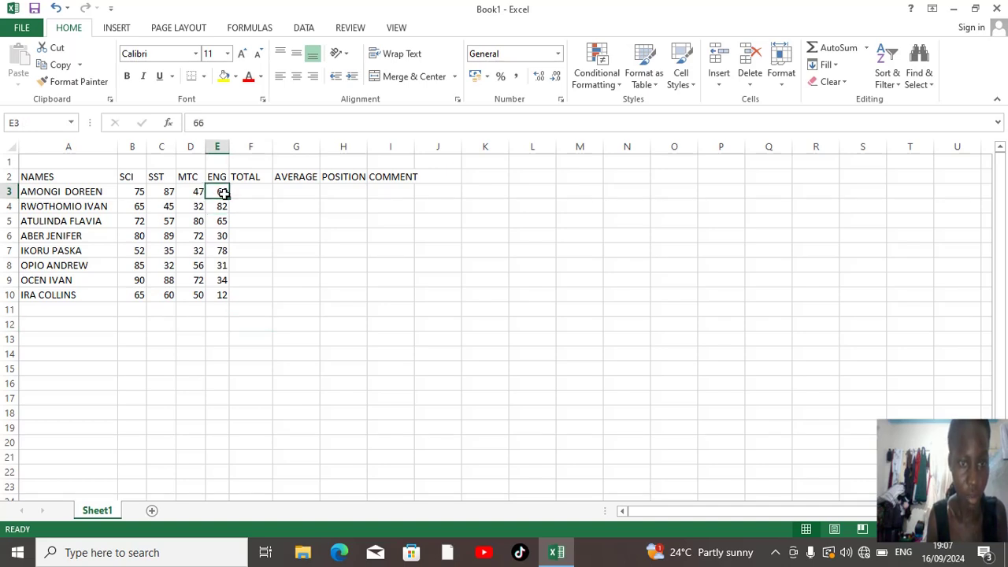
{"action": "double_click", "coordinate": [224, 192]}
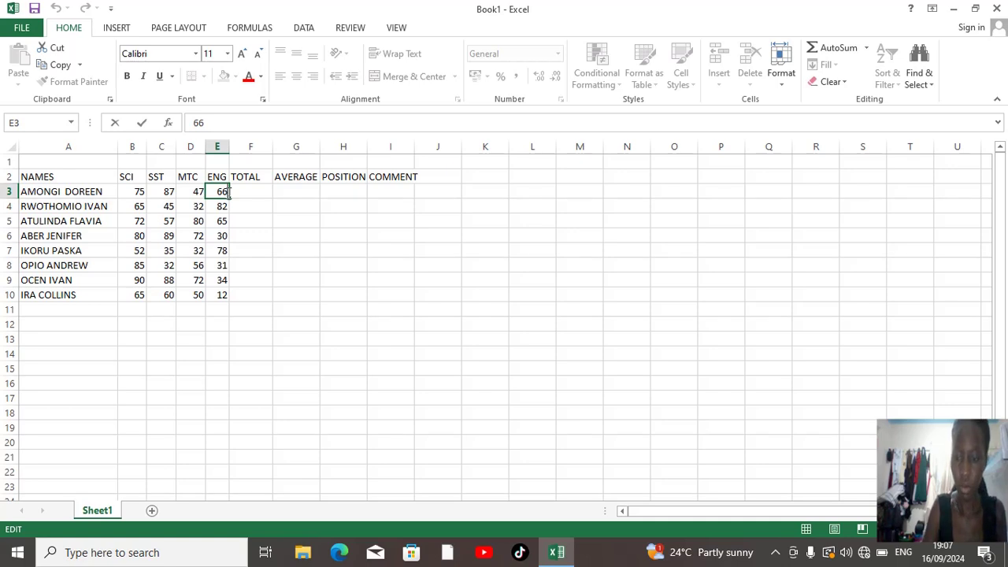
{"action": "key", "text": "BackSpace"}
{"action": "key", "text": "BackSpace"}
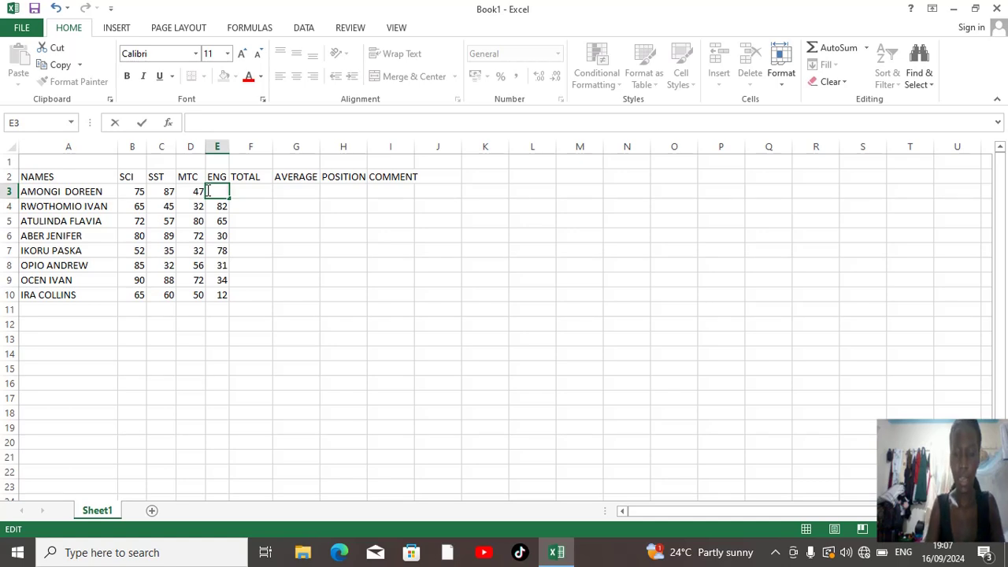
{"action": "type", "text": "MIS"}
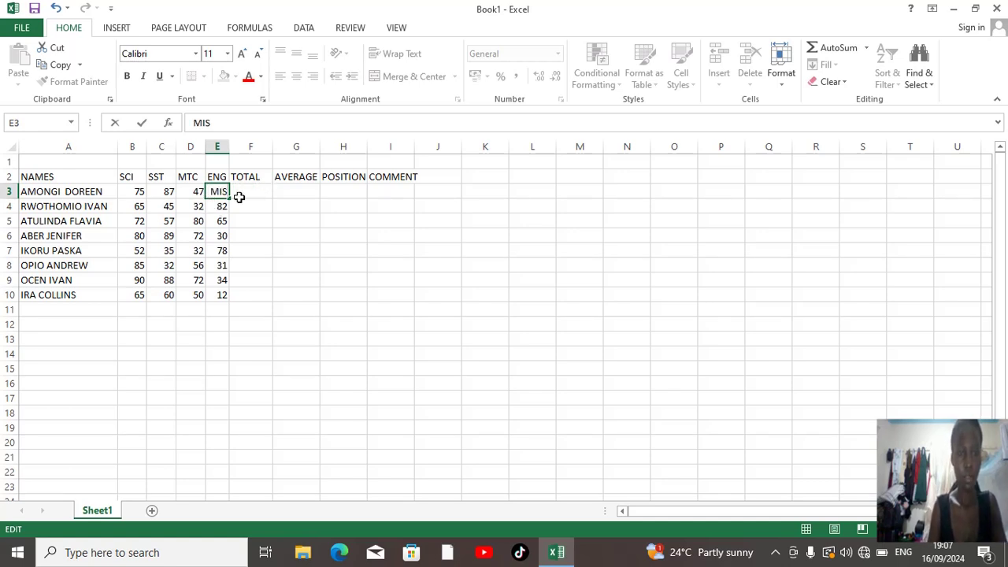
Total the first student's marks in cell F3 with the formula =SUM(B3:E3).
{"action": "left_click", "coordinate": [244, 193]}
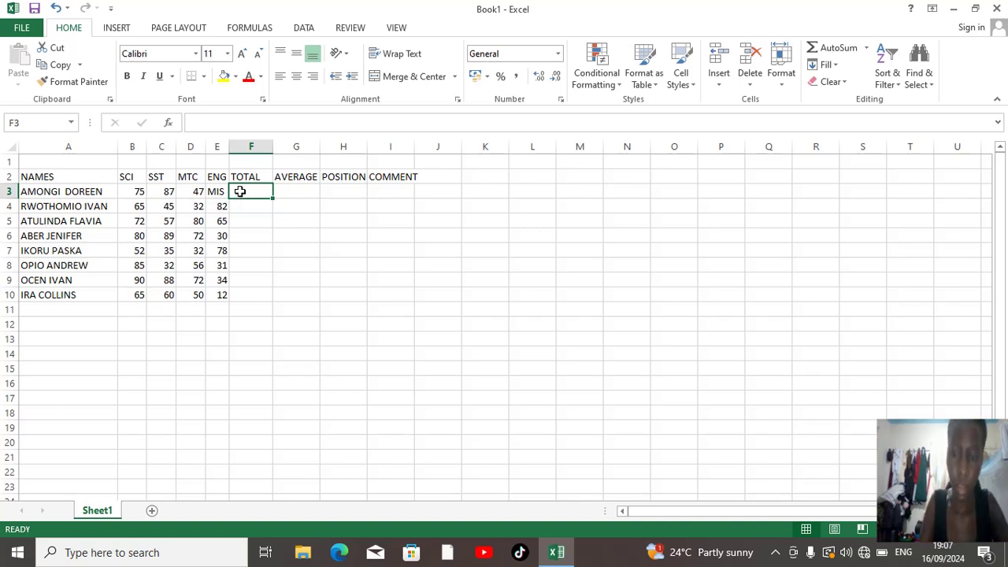
{"action": "type", "text": "="}
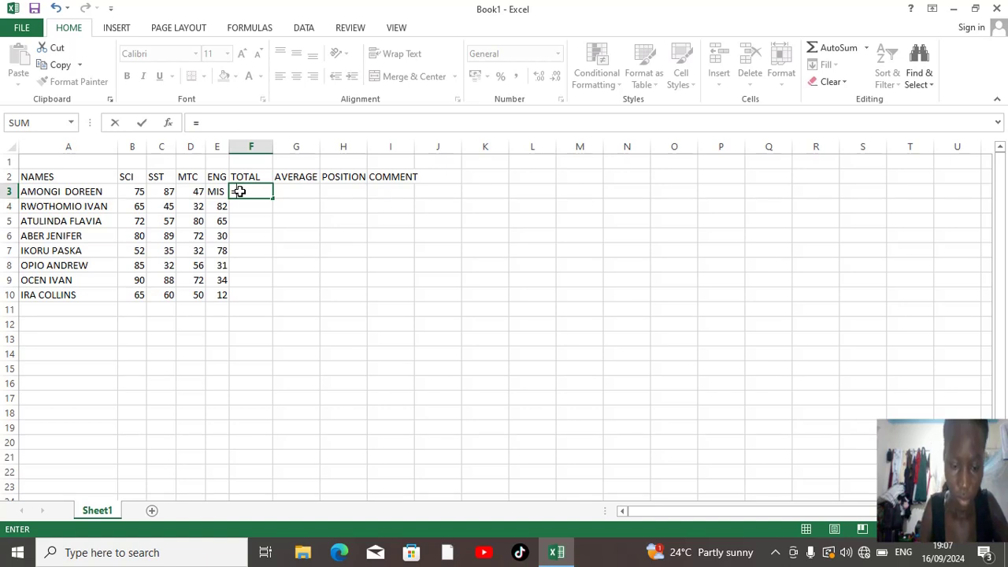
{"action": "type", "text": "SUM"}
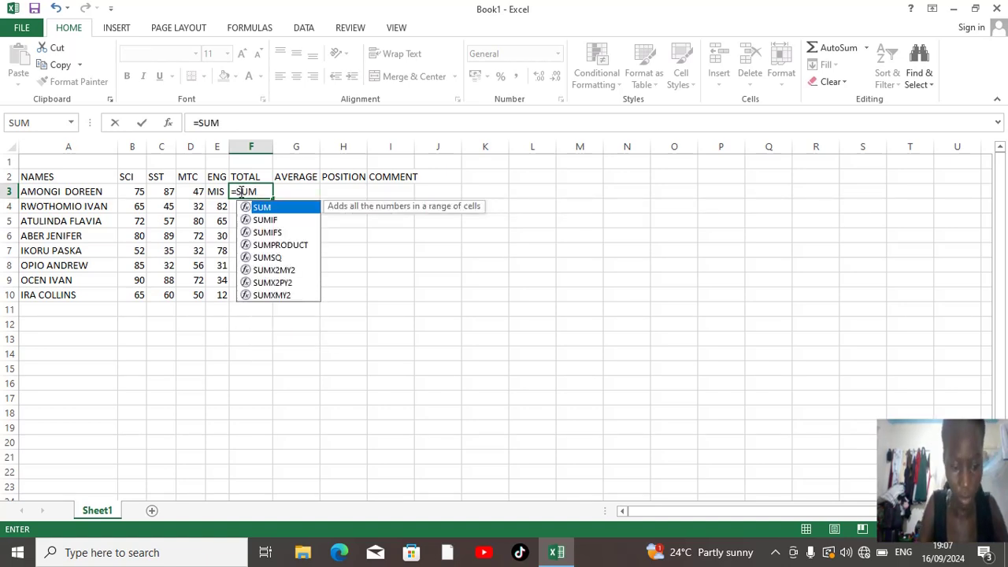
{"action": "type", "text": "("}
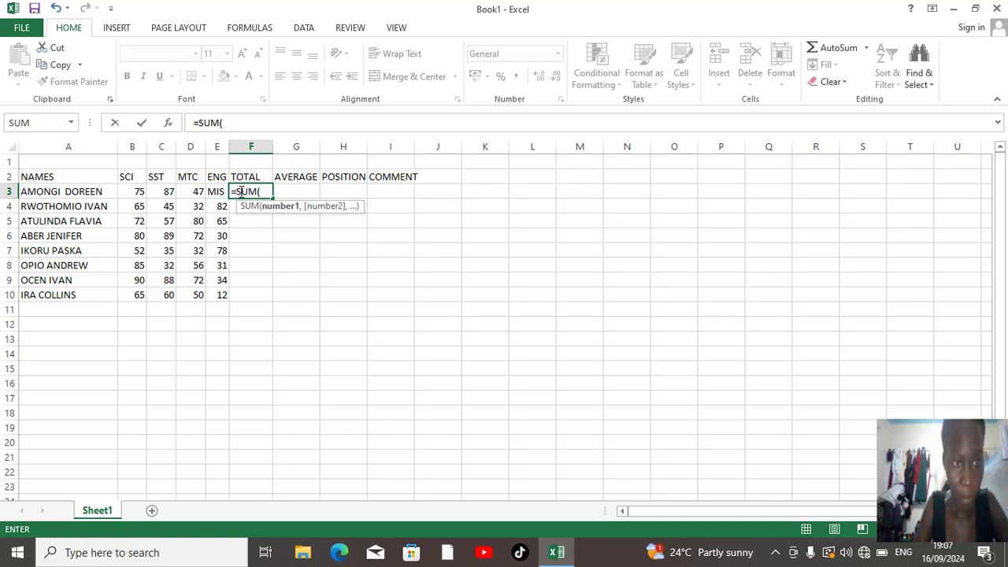
{"action": "type", "text": "B3:"}
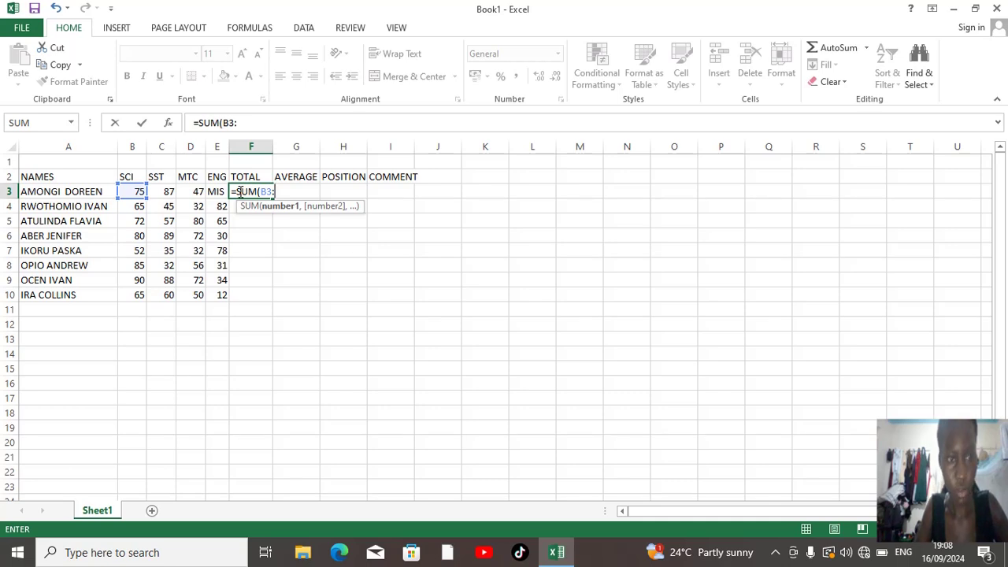
{"action": "type", "text": "E3"}
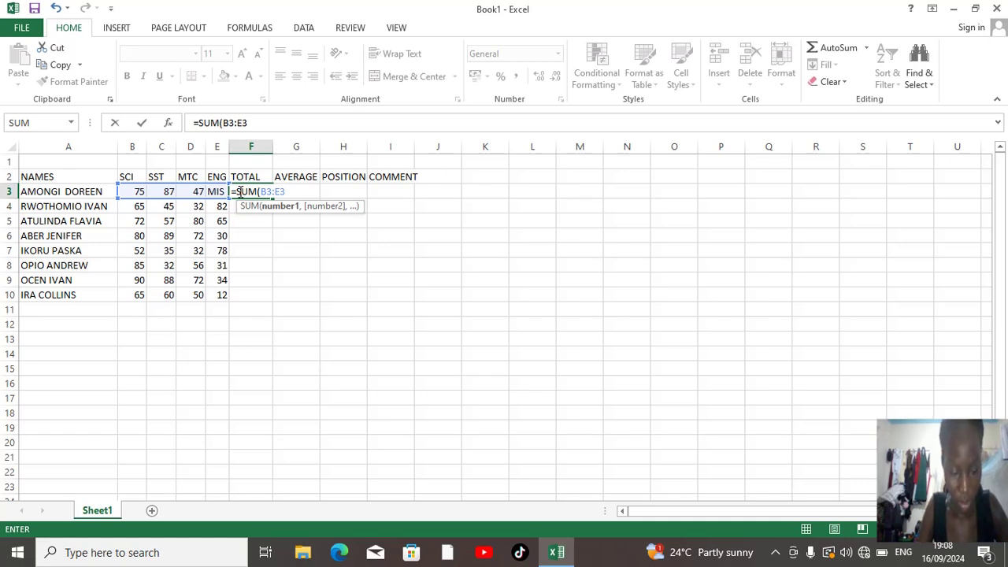
{"action": "type", "text": ")"}
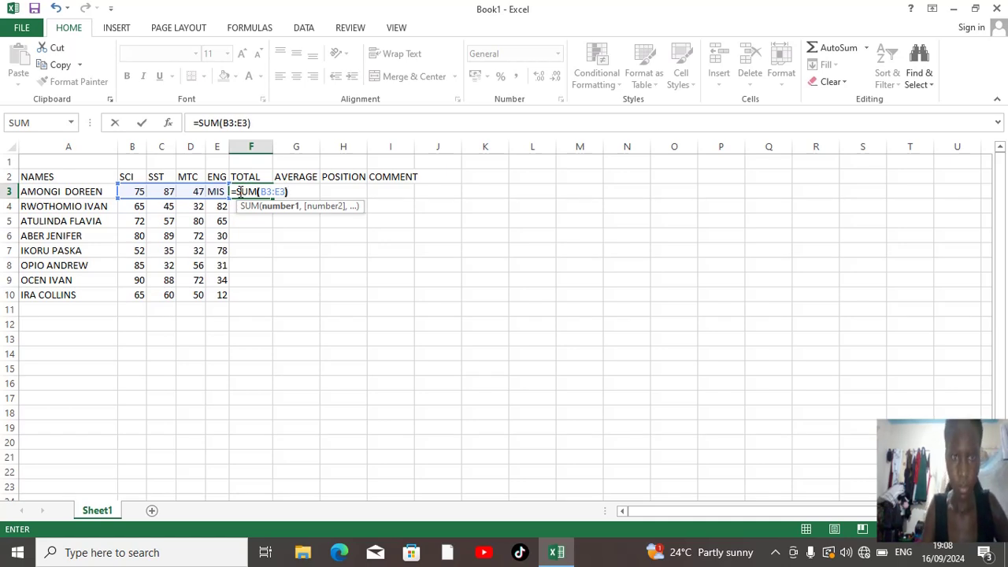
{"action": "key", "text": "Return"}
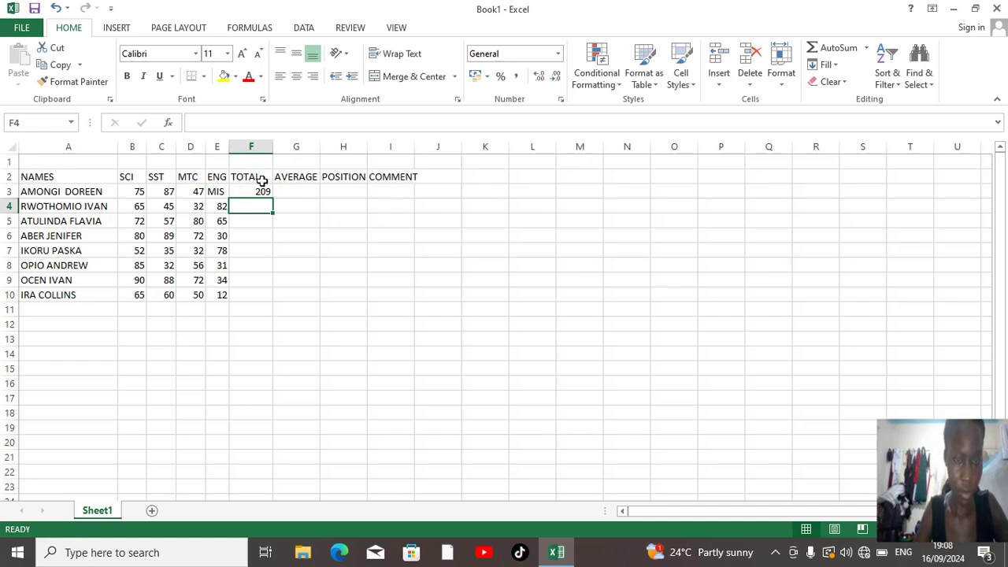
Overwrite the total formula in cell F3 with the plain value 65.
{"action": "left_click", "coordinate": [265, 192]}
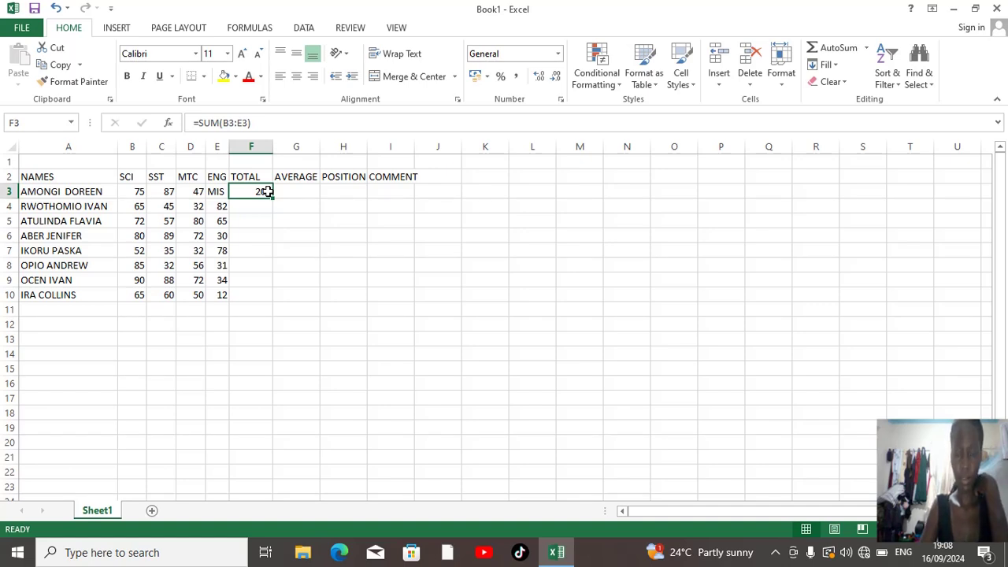
{"action": "key", "text": "BackSpace"}
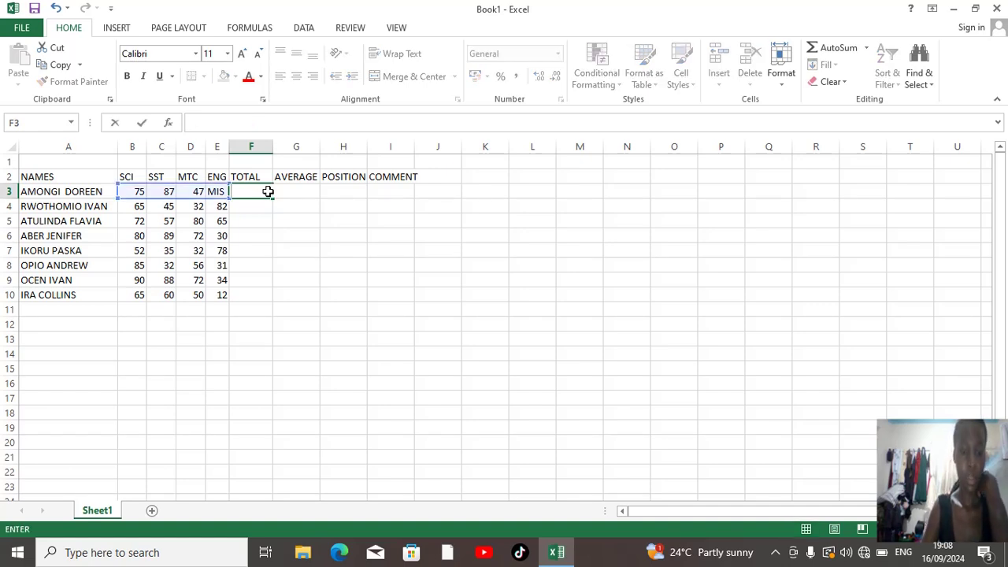
{"action": "type", "text": "65"}
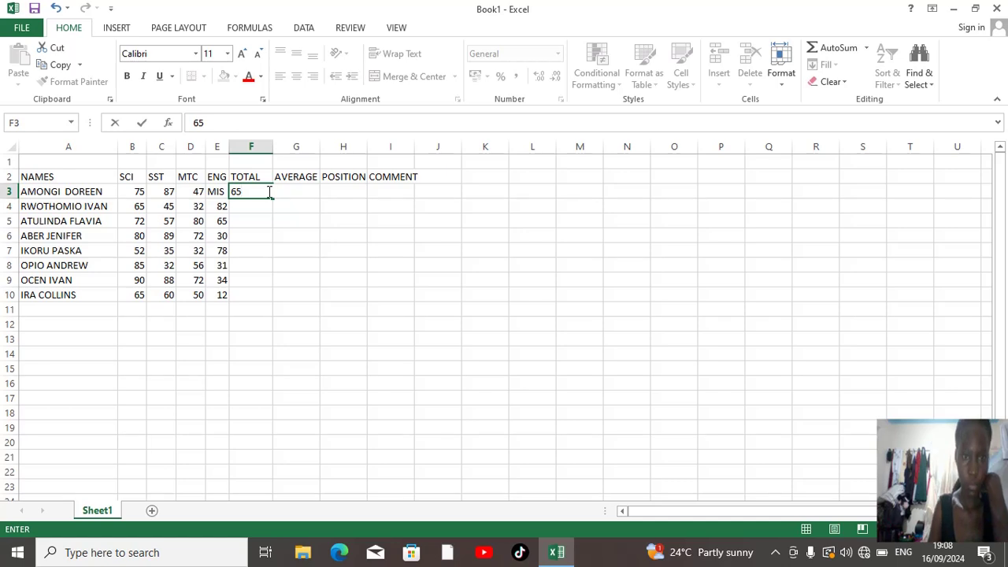
{"action": "left_click", "coordinate": [263, 206]}
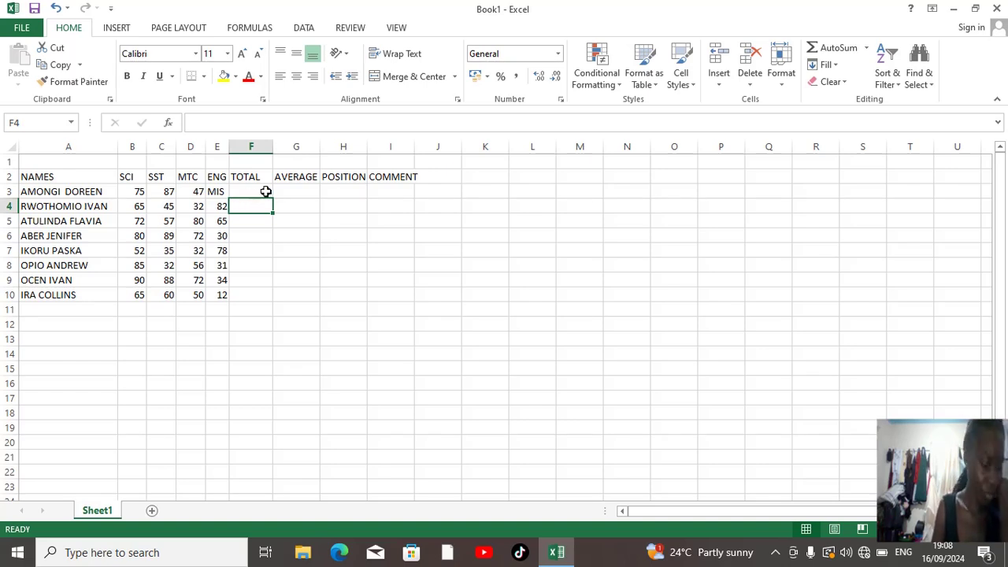
Clear the contents of cell F3 in the TOTAL column.
{"action": "left_click", "coordinate": [266, 191]}
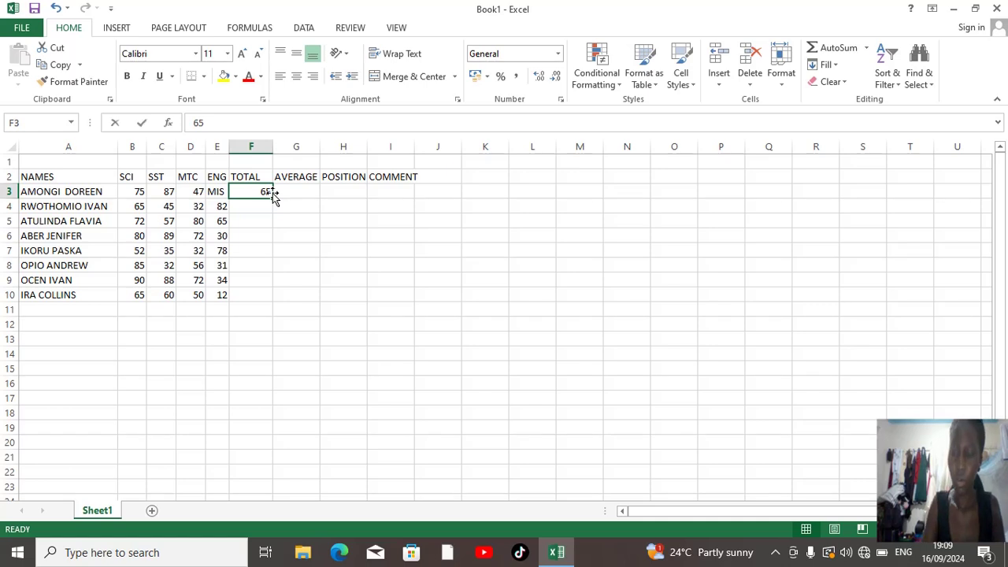
{"action": "key", "text": "BackSpace"}
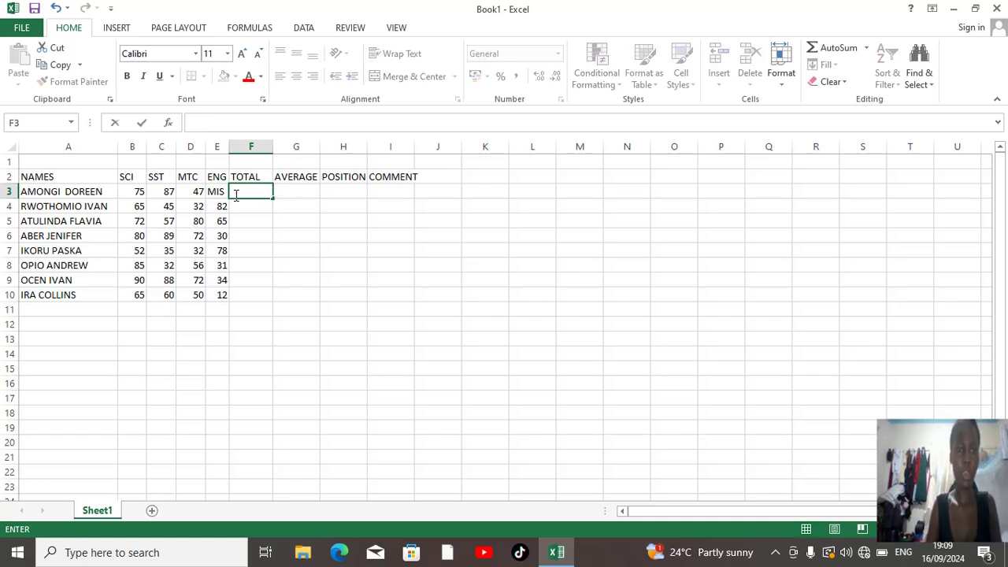
{"action": "left_click", "coordinate": [235, 194]}
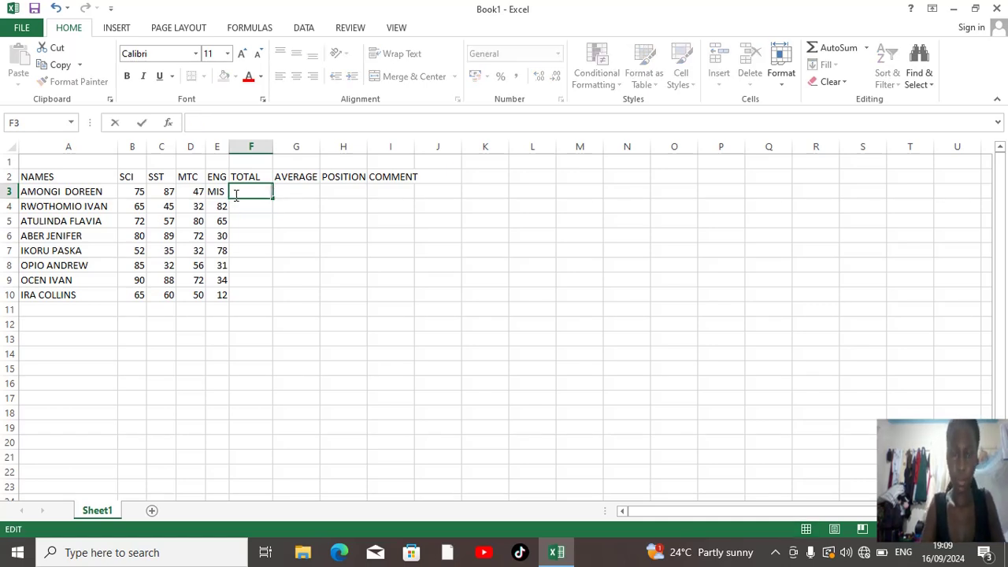
{"action": "type", "text": "="}
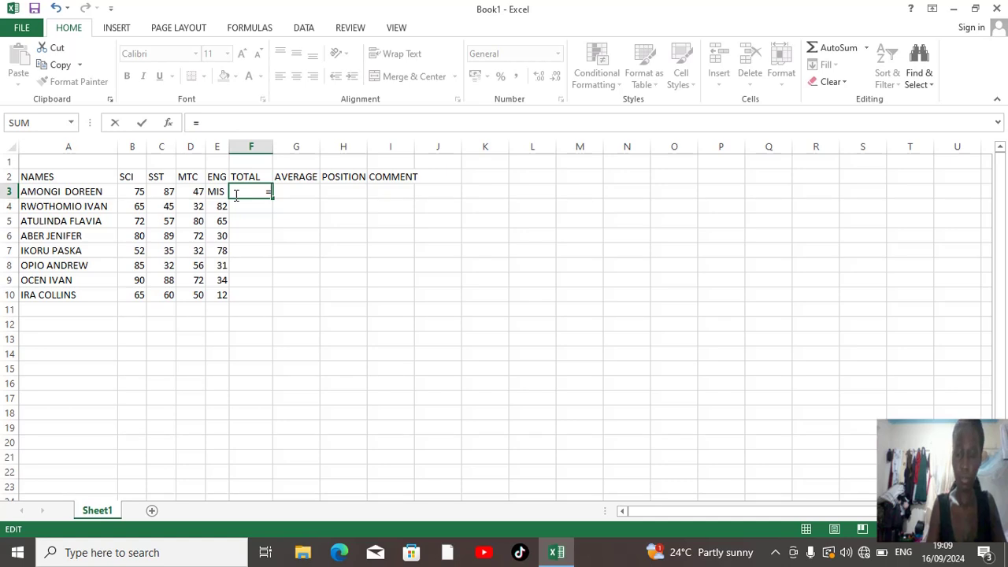
{"action": "key", "text": "BackSpace"}
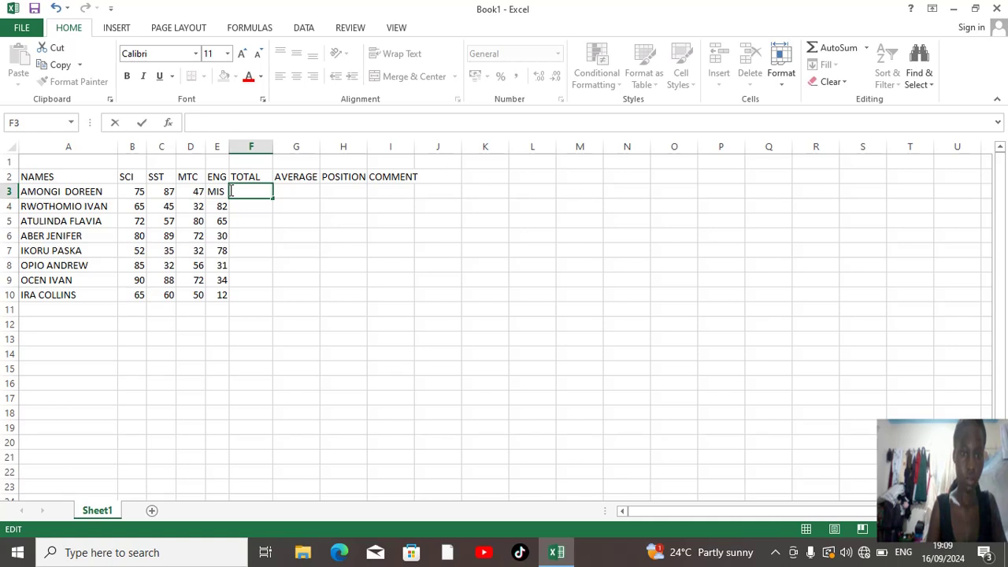
Try to total the second student's marks in cell F4 with the formula =ADD(B4:E4) and clear the cell.
{"action": "left_click", "coordinate": [234, 205]}
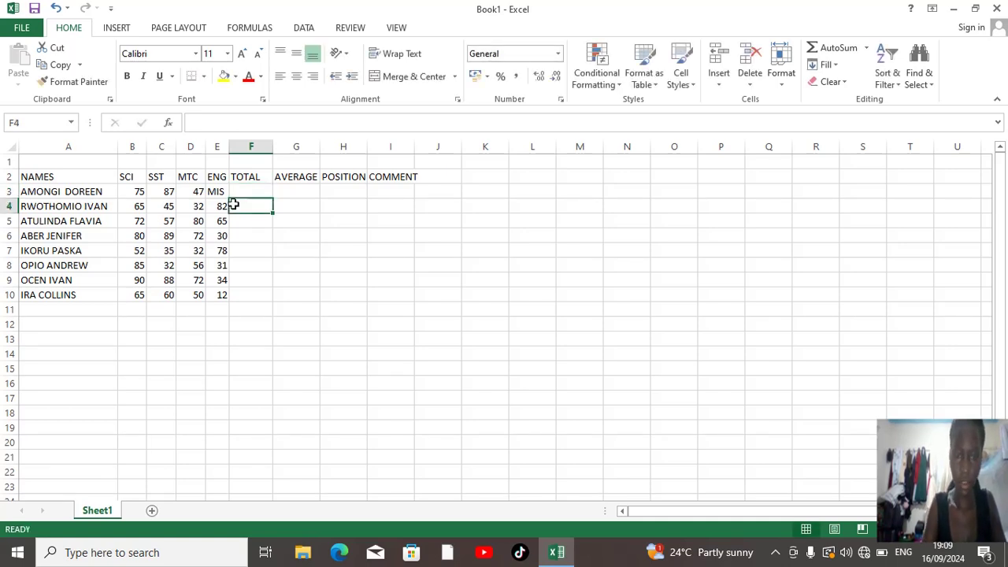
{"action": "type", "text": "="}
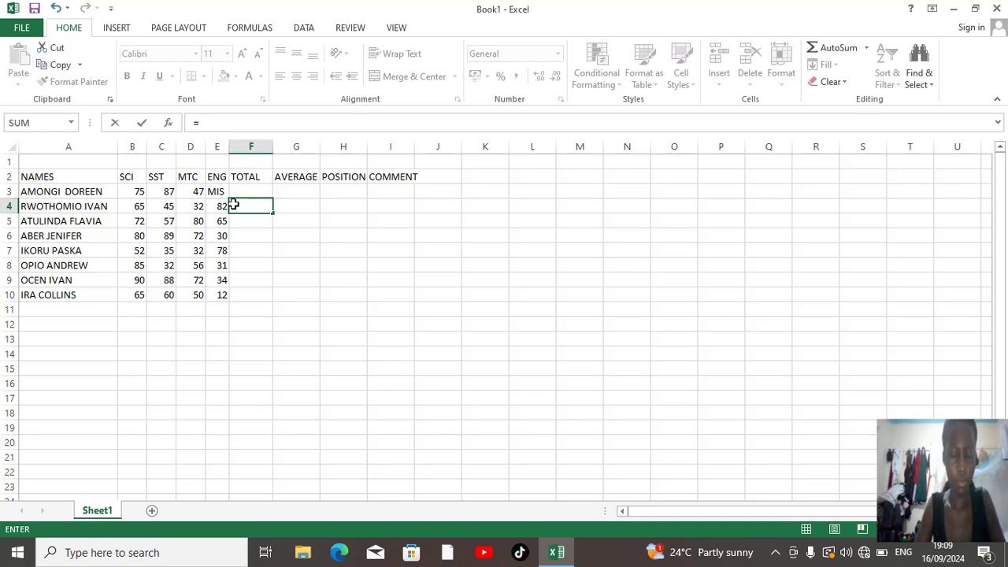
{"action": "type", "text": "ADD"}
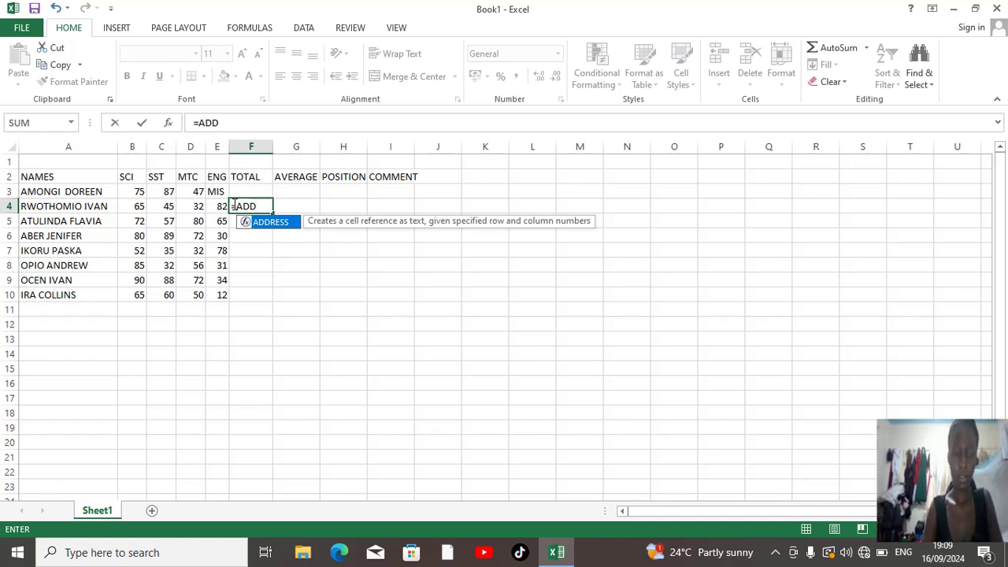
{"action": "type", "text": "9"}
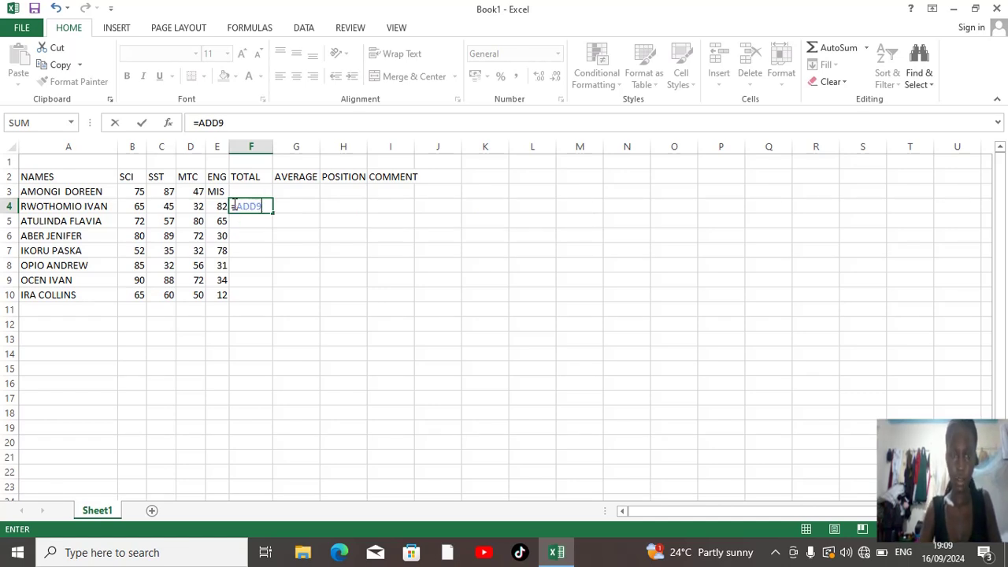
{"action": "key", "text": "BackSpace"}
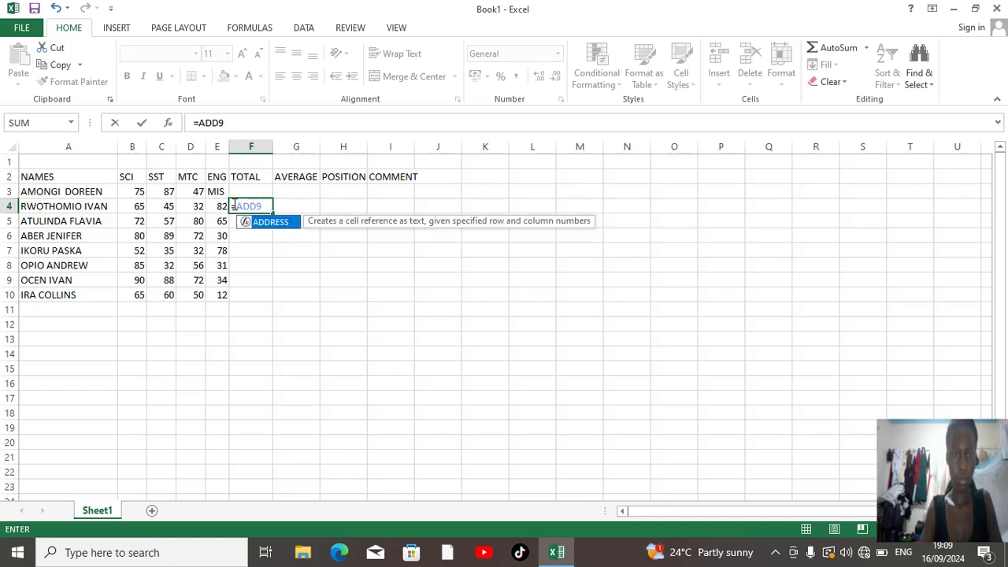
{"action": "type", "text": "9"}
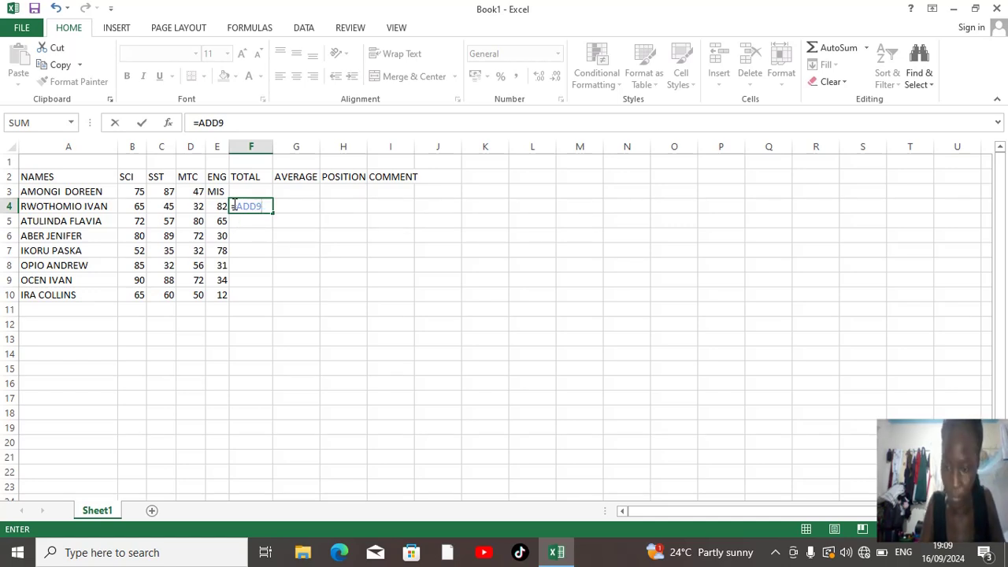
{"action": "key", "text": "BackSpace"}
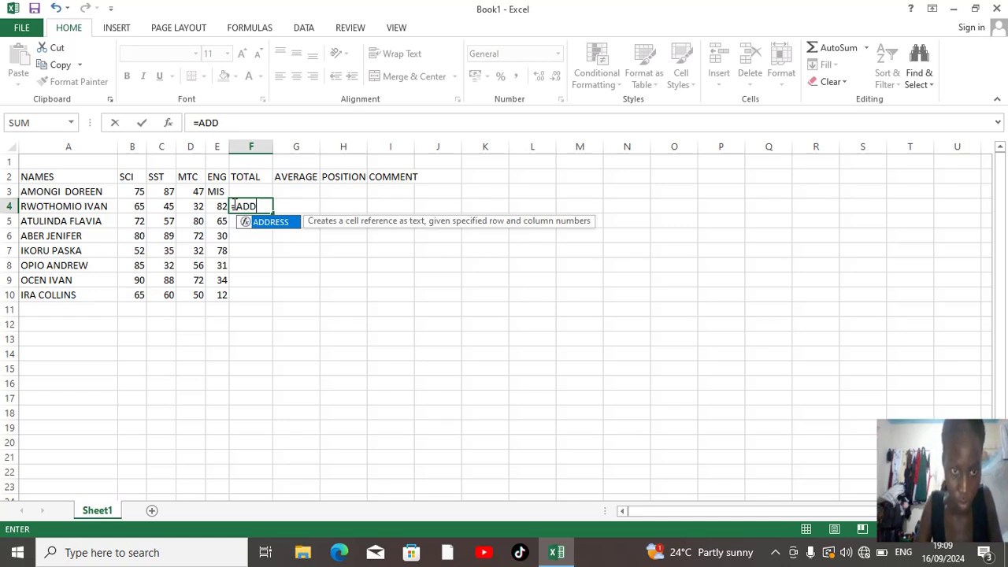
{"action": "type", "text": "9"}
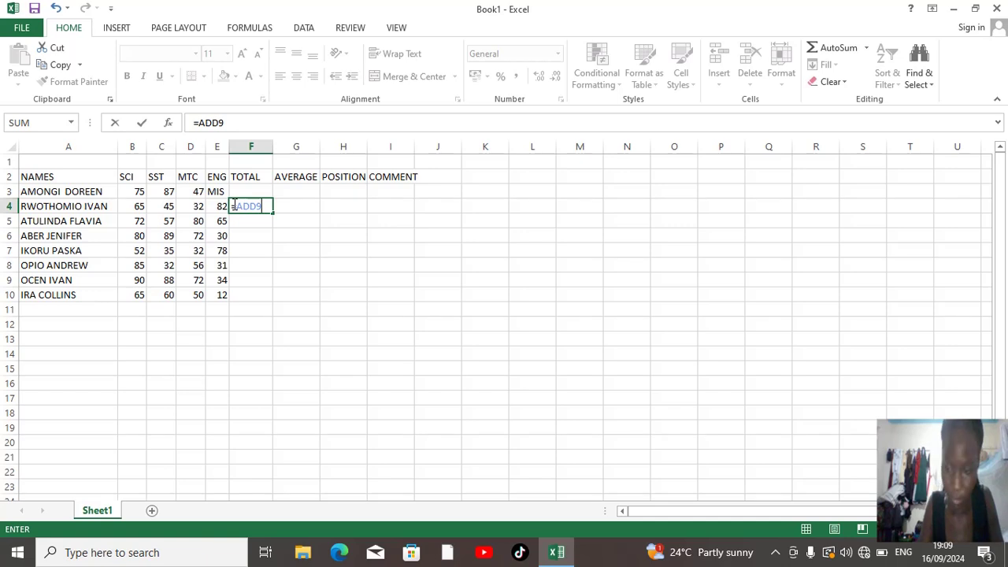
{"action": "key", "text": "BackSpace"}
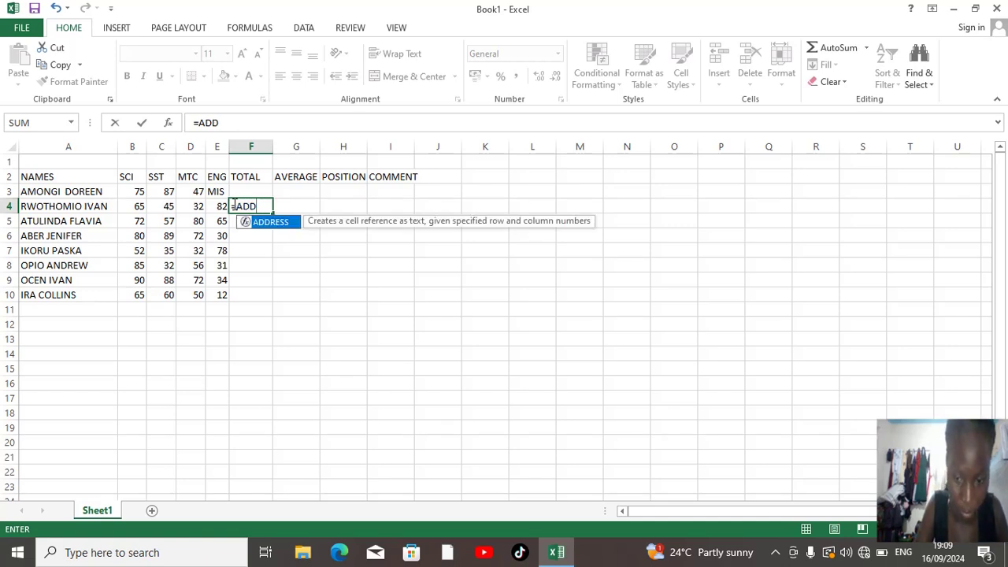
{"action": "type", "text": "("}
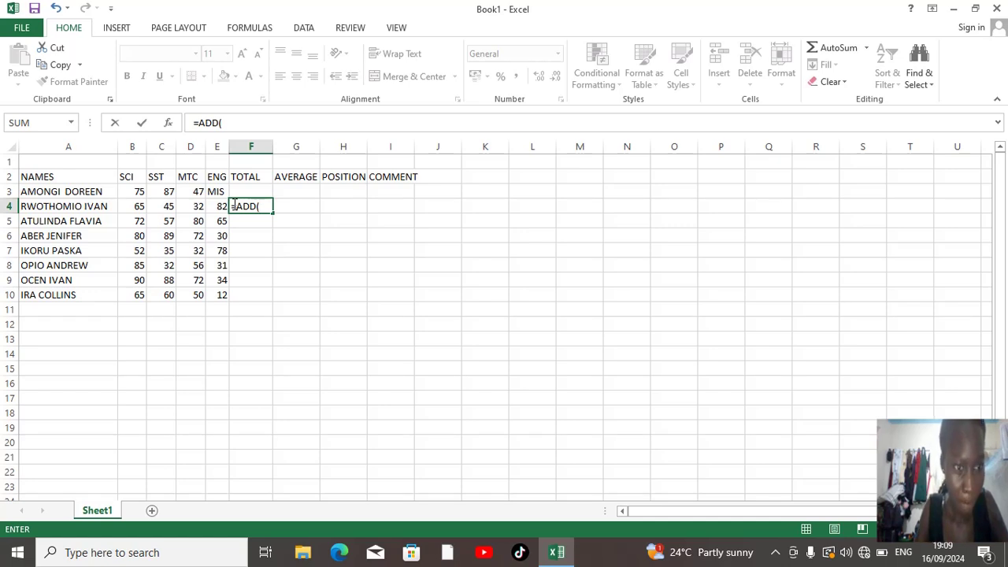
{"action": "type", "text": "B"}
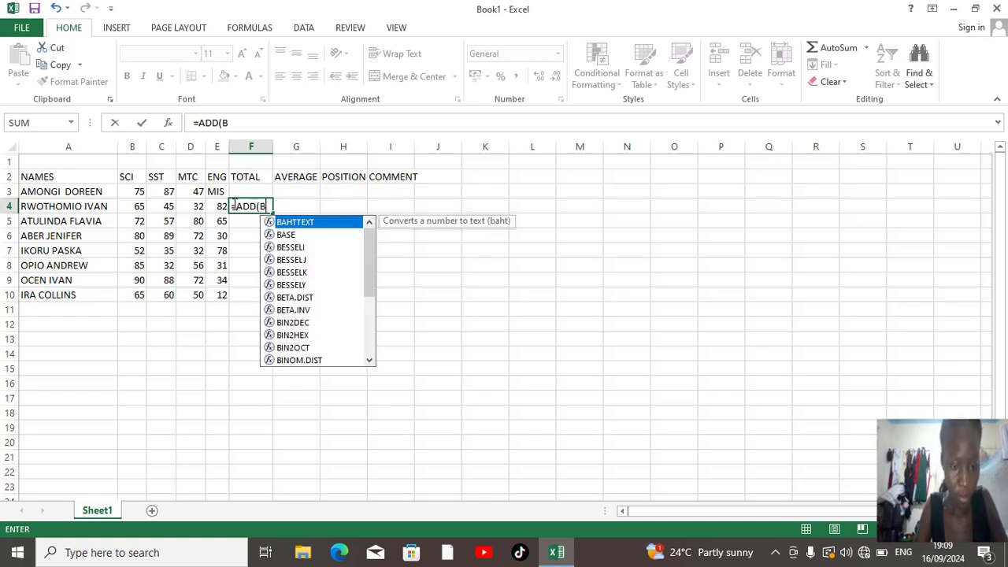
{"action": "type", "text": "4"}
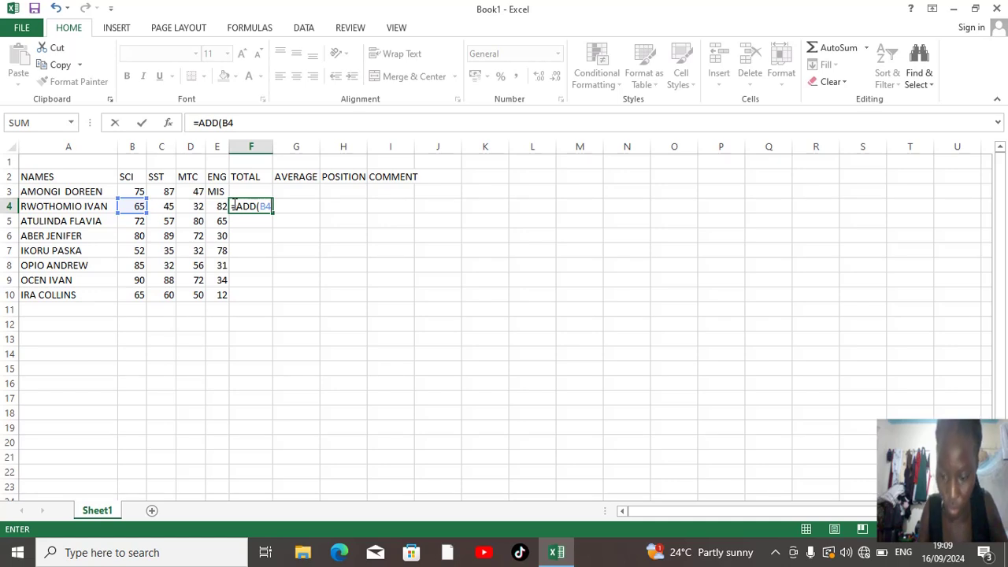
{"action": "type", "text": ":"}
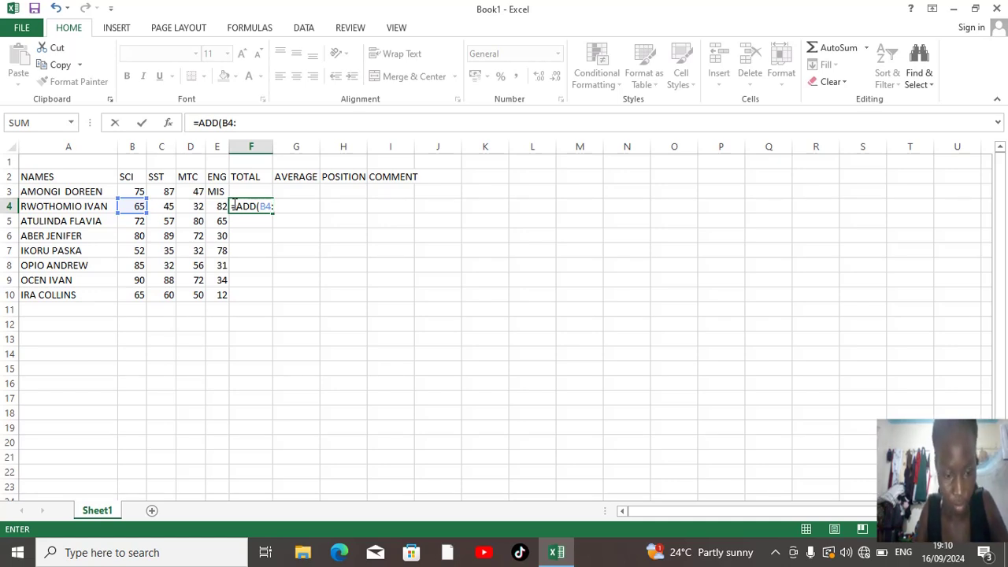
{"action": "type", "text": "E4"}
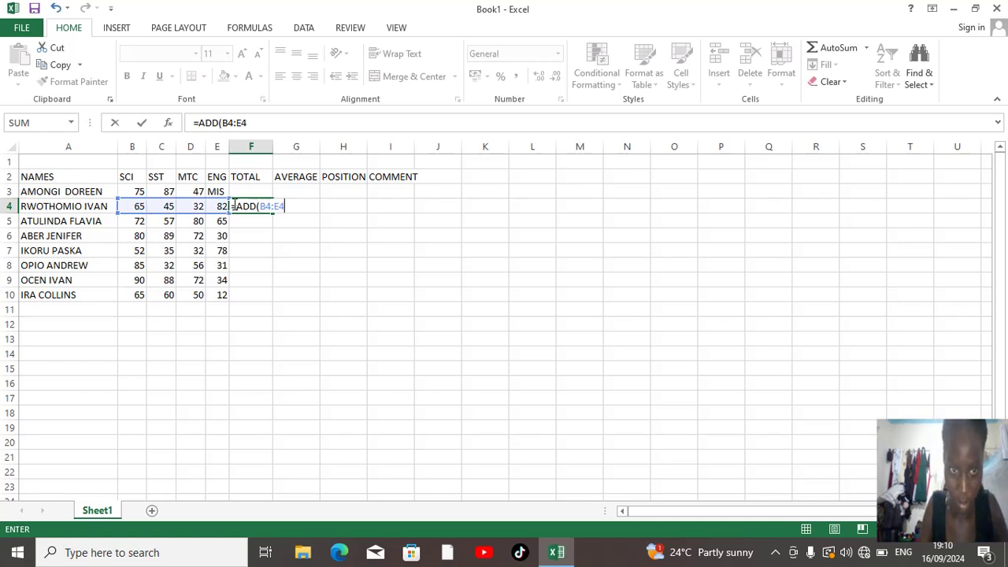
{"action": "type", "text": "0"}
{"action": "key", "text": "BackSpace"}
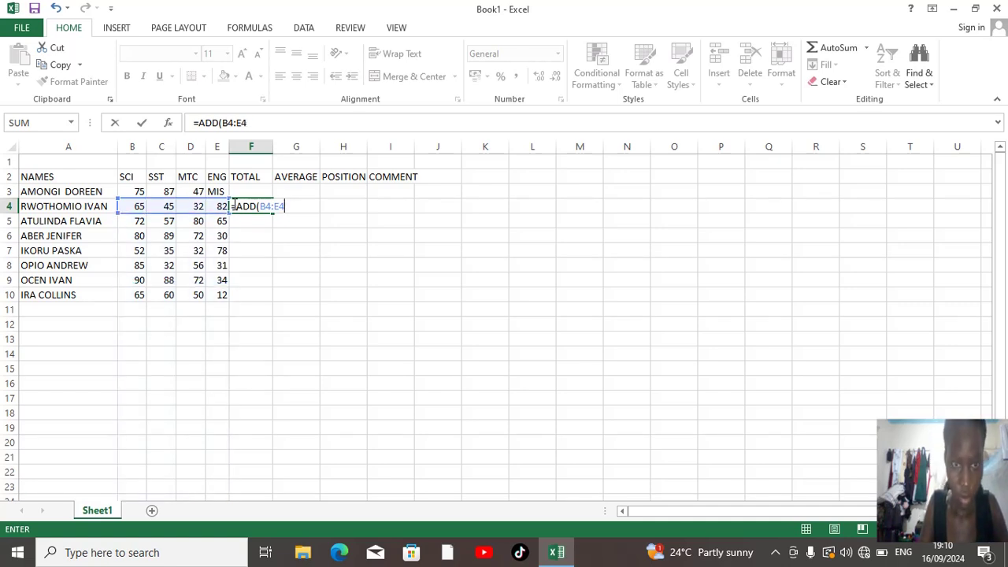
{"action": "type", "text": "0"}
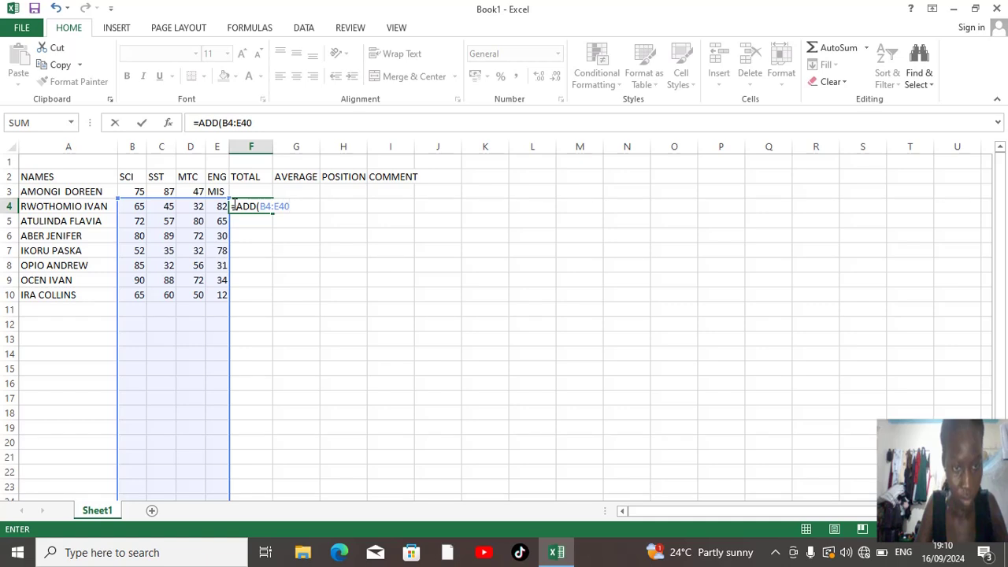
{"action": "key", "text": "BackSpace"}
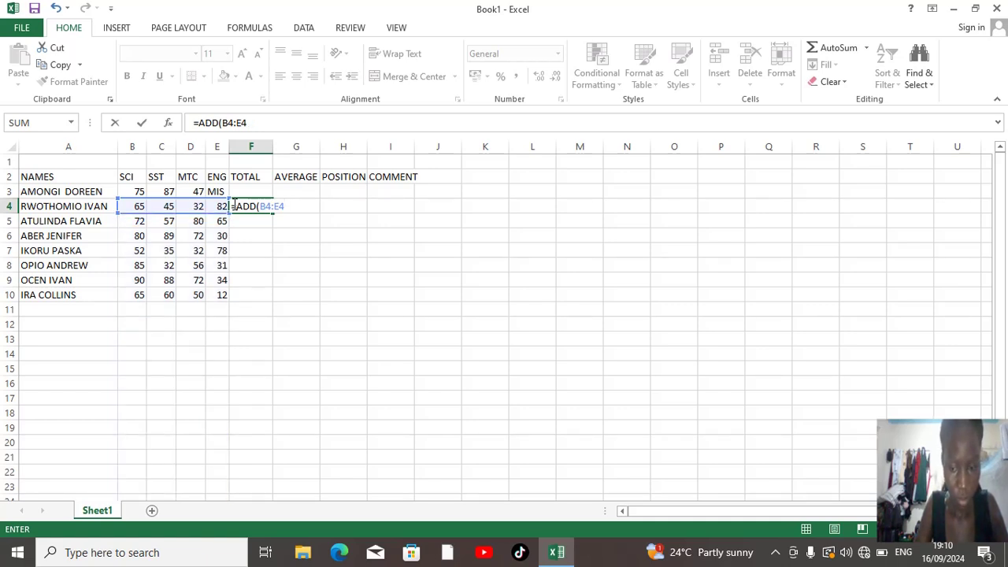
{"action": "type", "text": ")"}
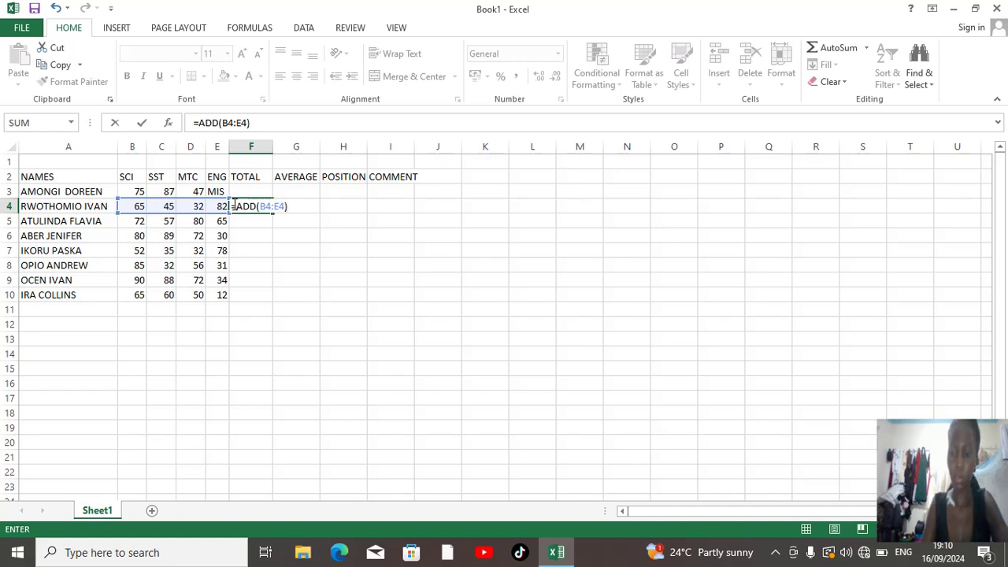
{"action": "key", "text": "Return"}
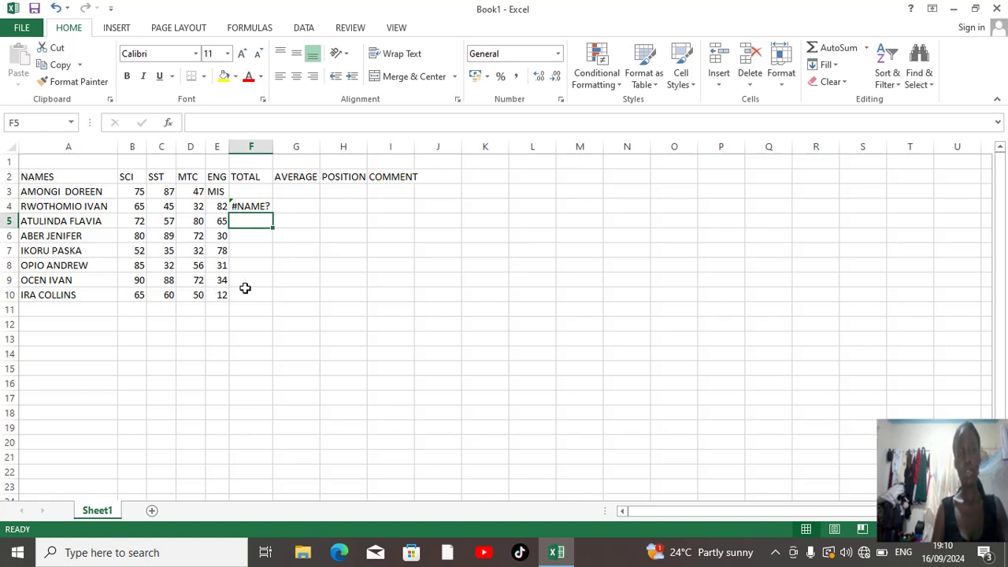
{"action": "left_click", "coordinate": [270, 206]}
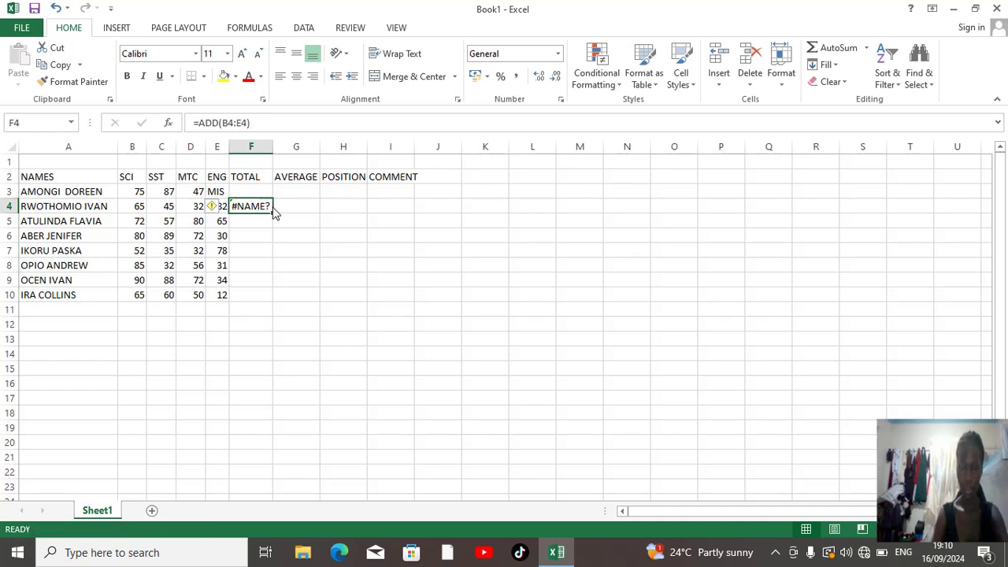
{"action": "key", "text": "BackSpace"}
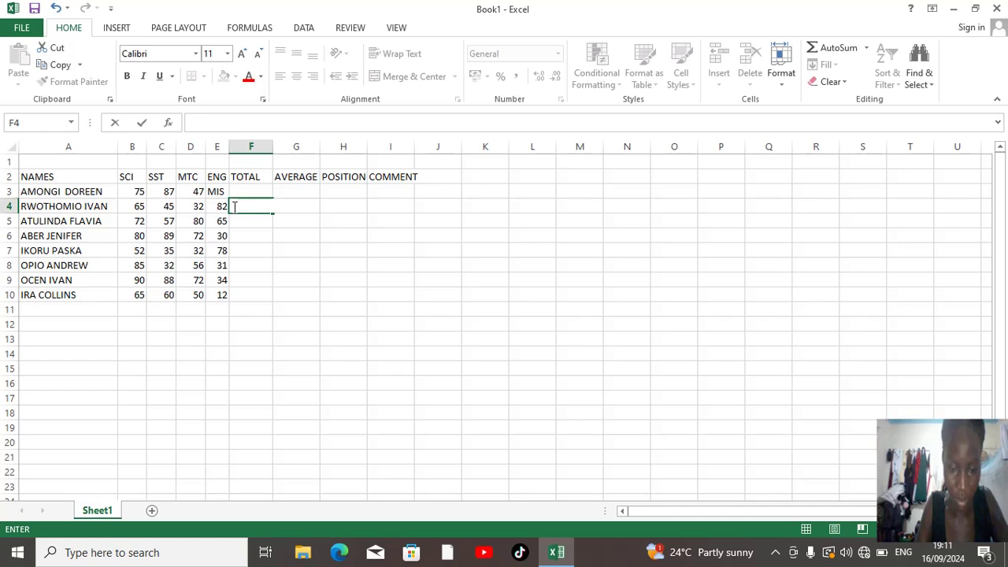
Try to total the second student's marks in cell F4 with the formula =SUM(B4:4).
{"action": "type", "text": "=S"}
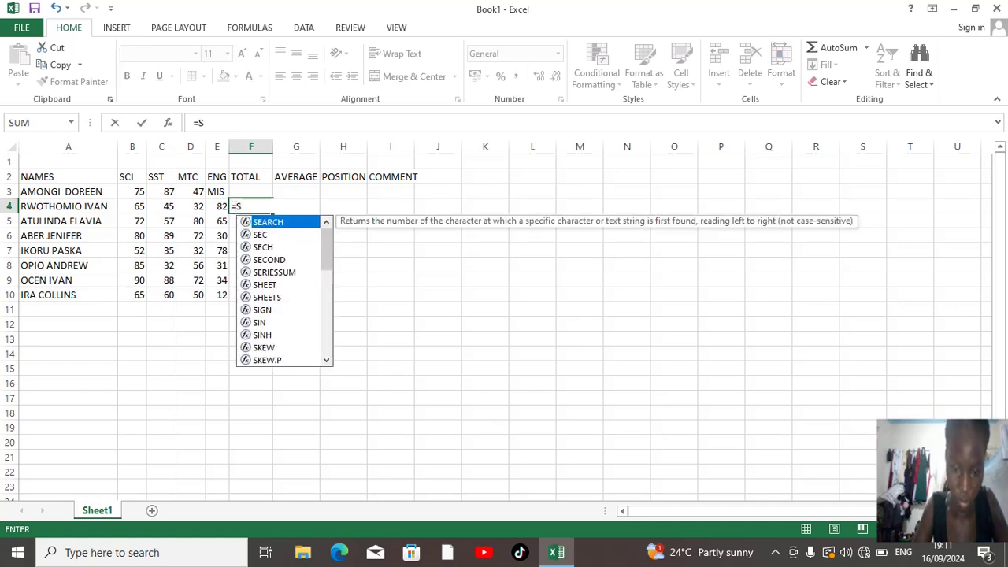
{"action": "type", "text": "UM"}
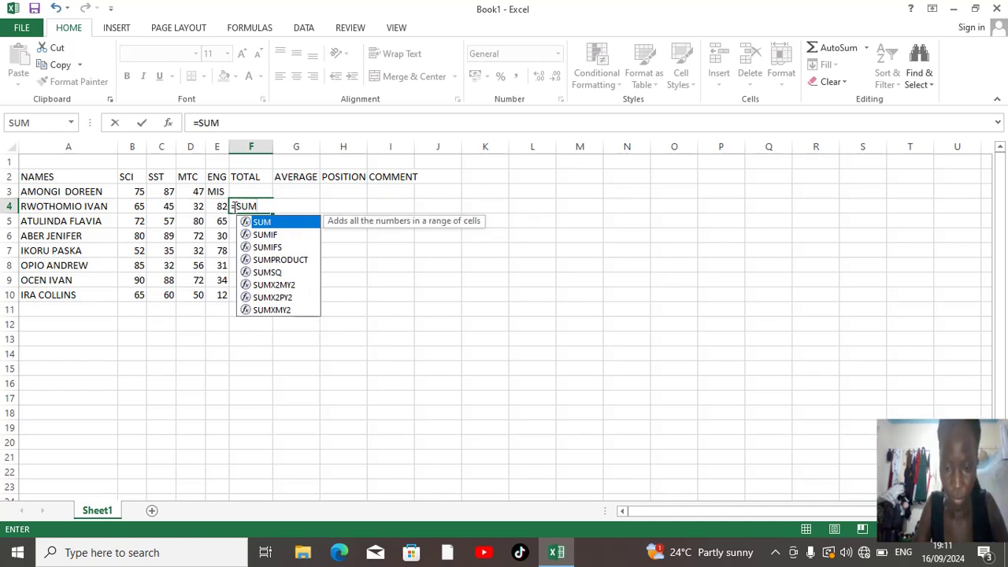
{"action": "type", "text": "9"}
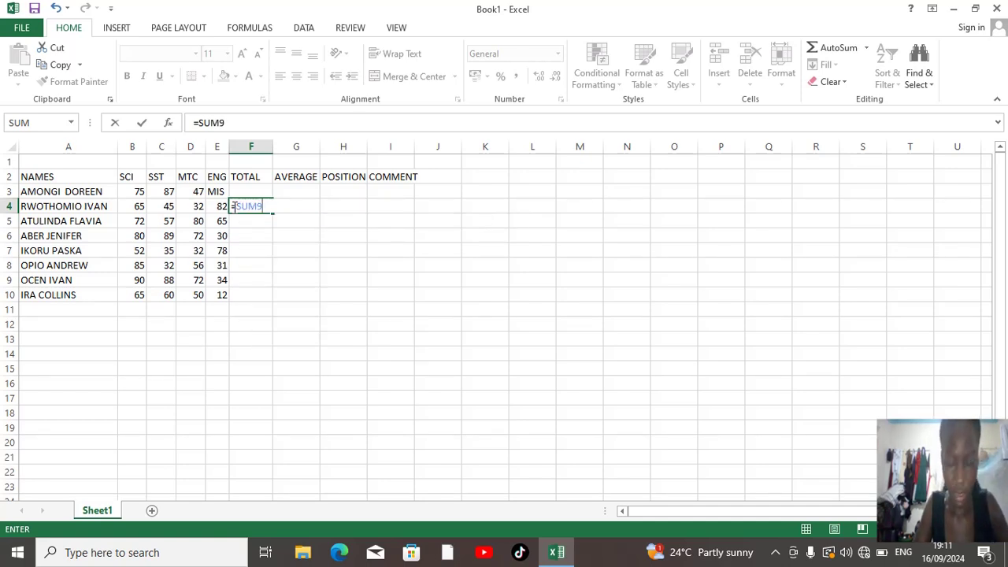
{"action": "key", "text": "BackSpace"}
{"action": "key", "text": "Escape"}
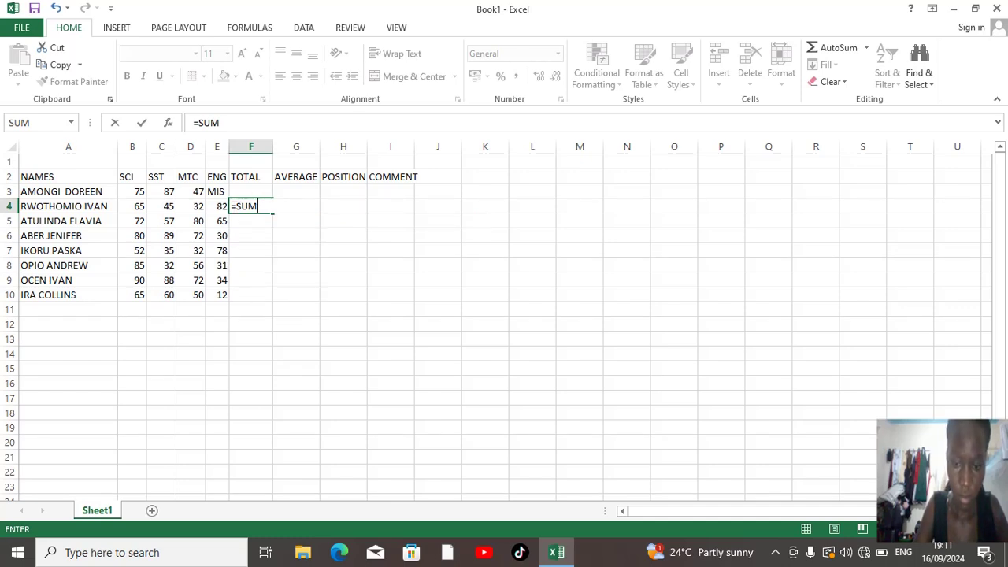
{"action": "type", "text": "9"}
{"action": "key", "text": "BackSpace"}
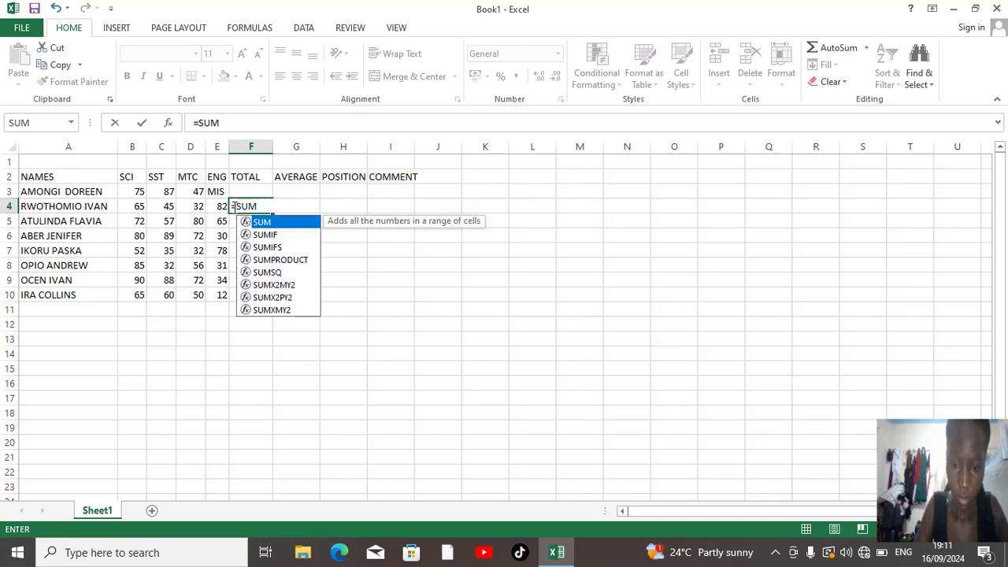
{"action": "type", "text": "("}
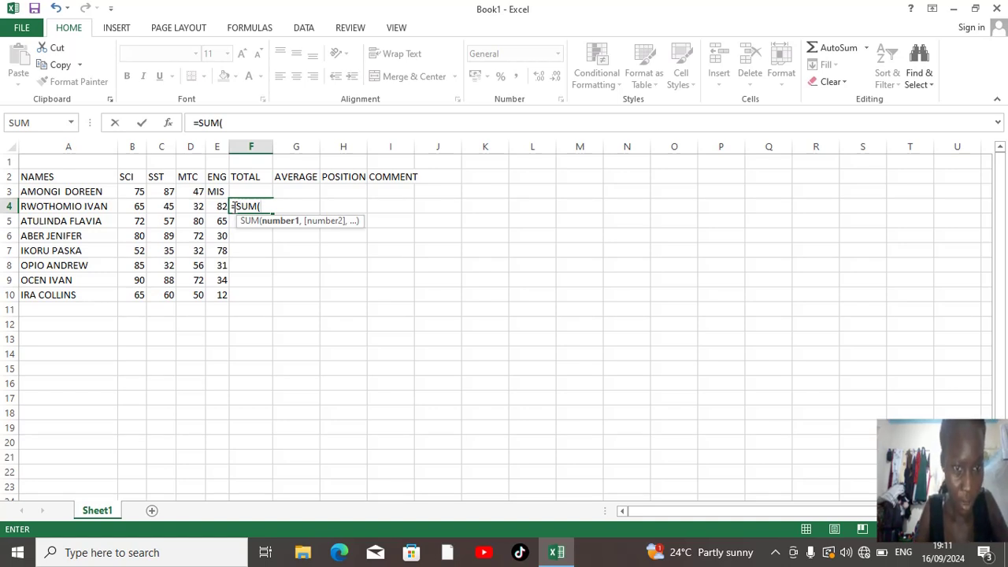
{"action": "type", "text": "B"}
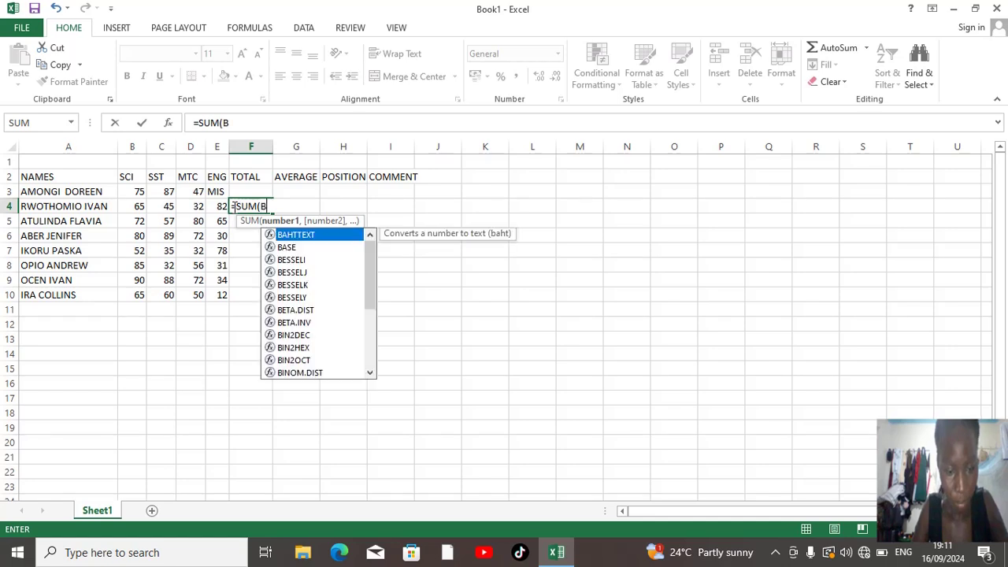
{"action": "type", "text": "4"}
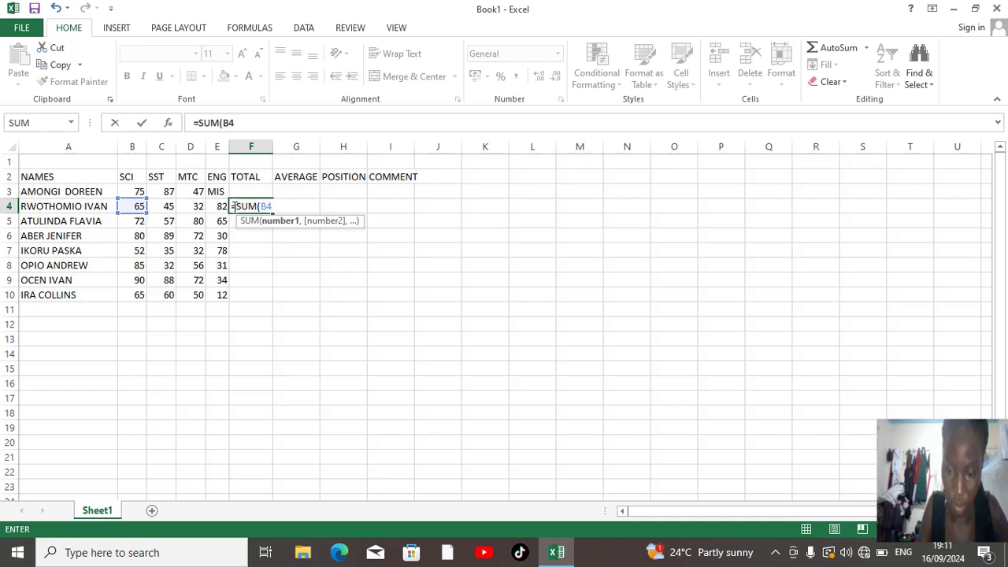
{"action": "type", "text": ":"}
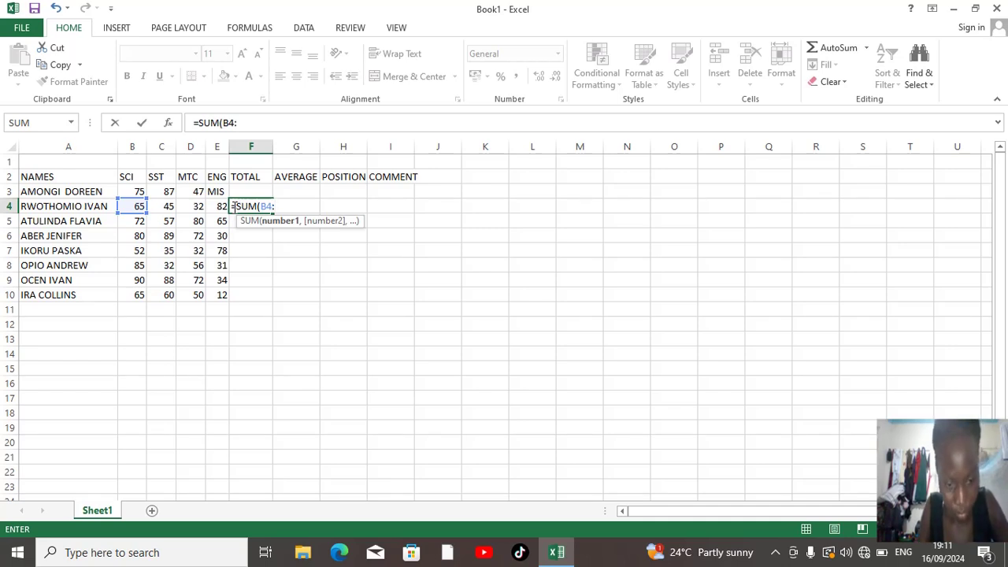
{"action": "type", "text": "4"}
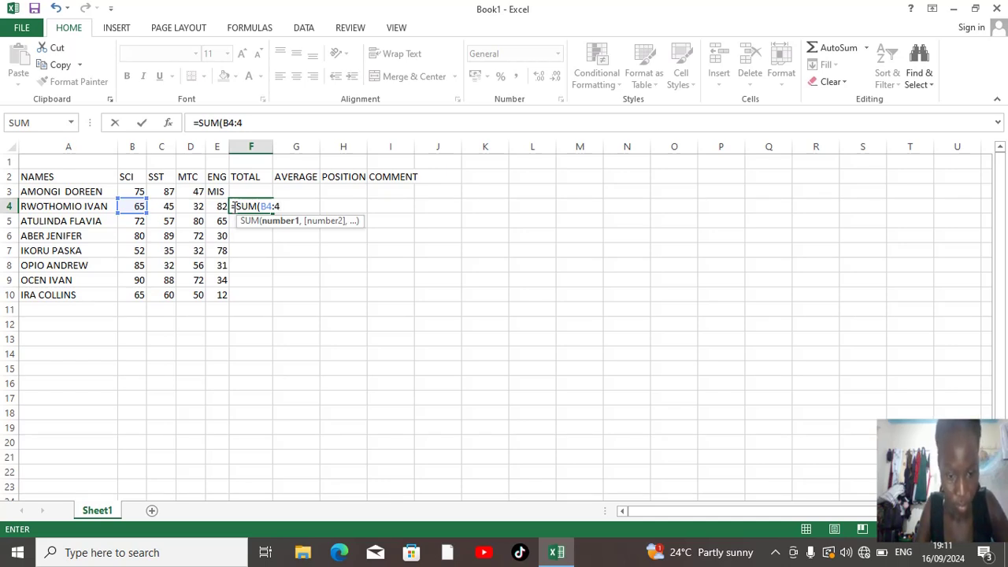
{"action": "type", "text": "4"}
{"action": "key", "text": "BackSpace"}
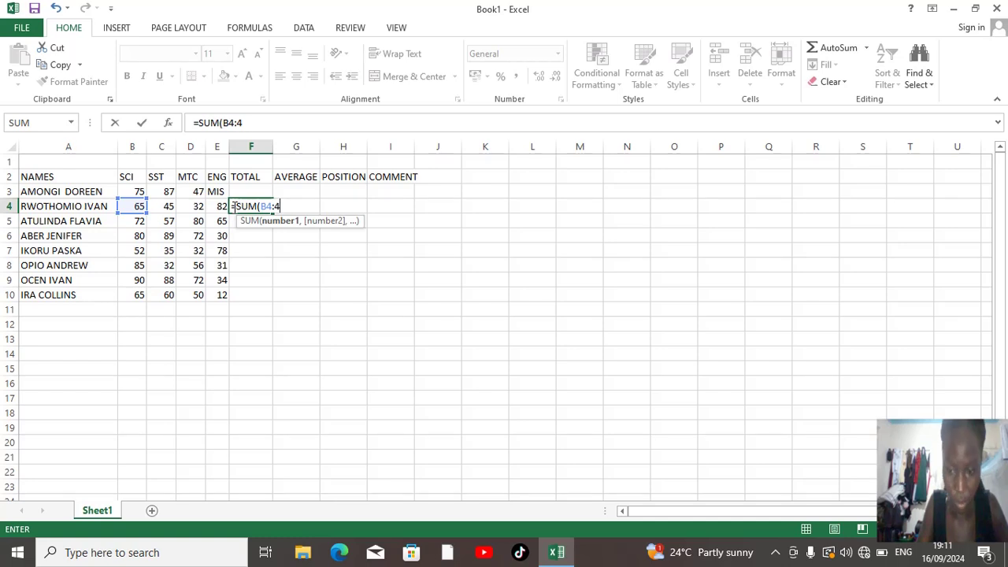
{"action": "type", "text": ")"}
{"action": "key", "text": "Return"}
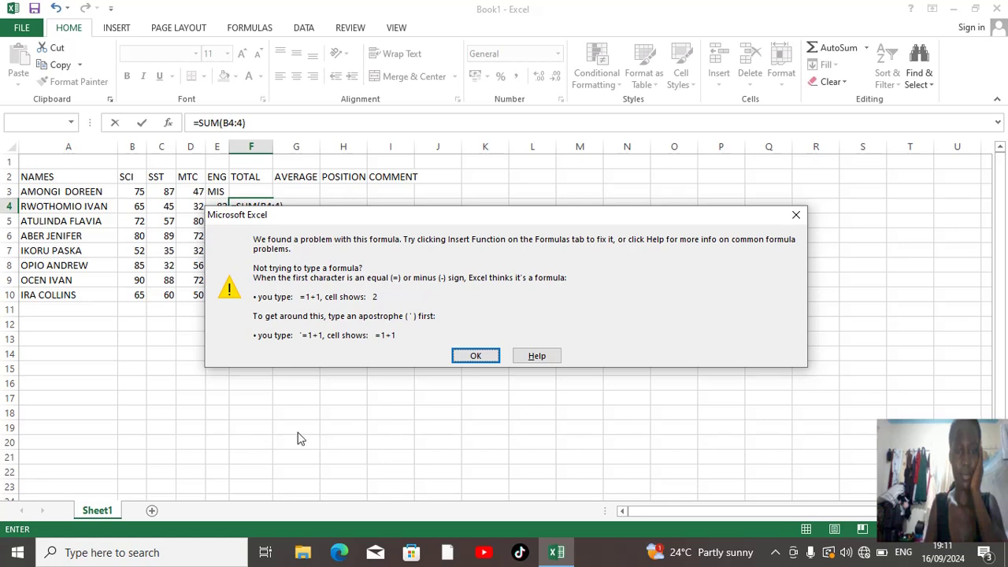
Dismiss the formula error and remove the invalid ending 4) from the SUM formula in cell F4.
{"action": "left_click", "coordinate": [484, 356]}
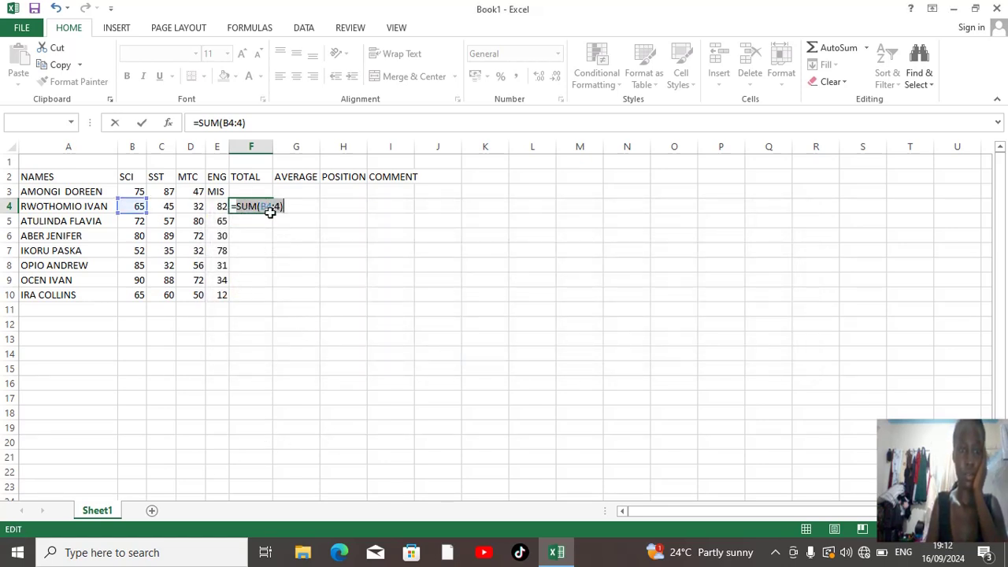
{"action": "left_click", "coordinate": [284, 207]}
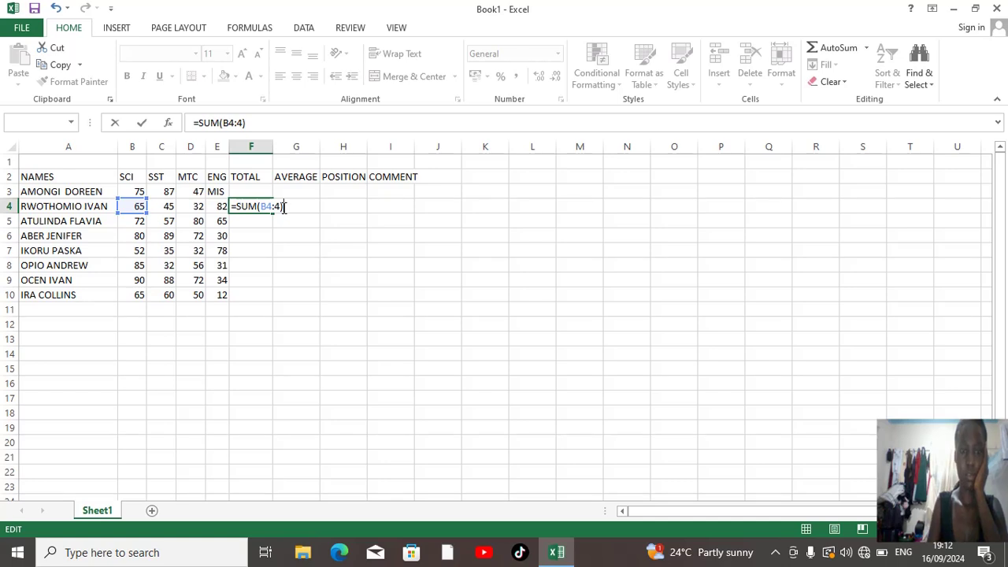
{"action": "key", "text": "BackSpace"}
{"action": "key", "text": "BackSpace"}
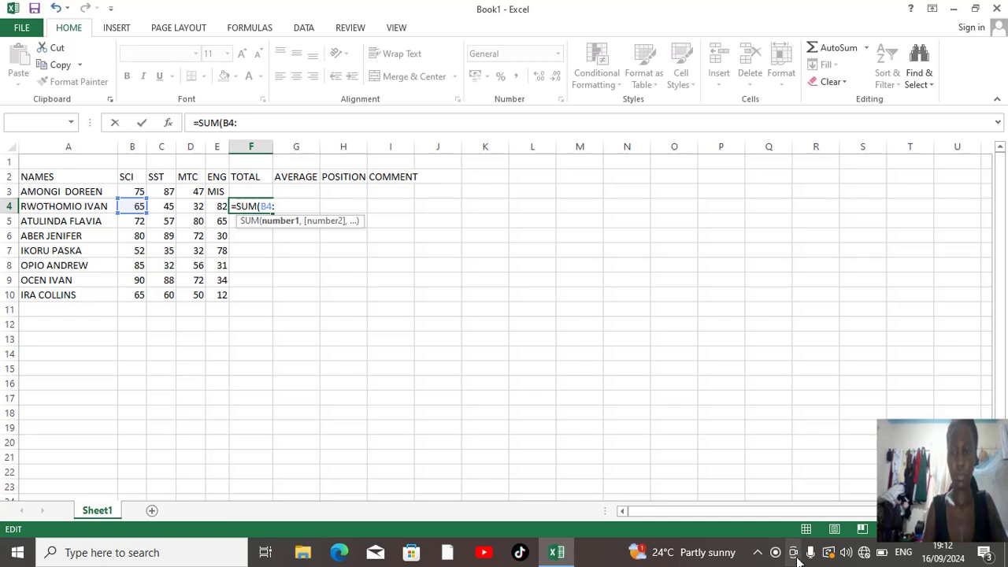
{"action": "left_click", "coordinate": [758, 552]}
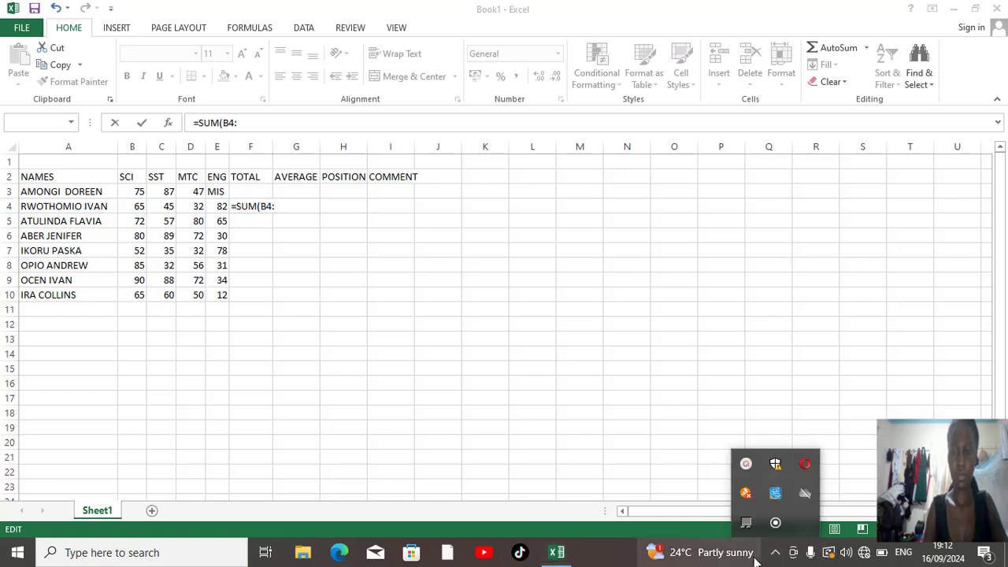
{"action": "left_click", "coordinate": [746, 469]}
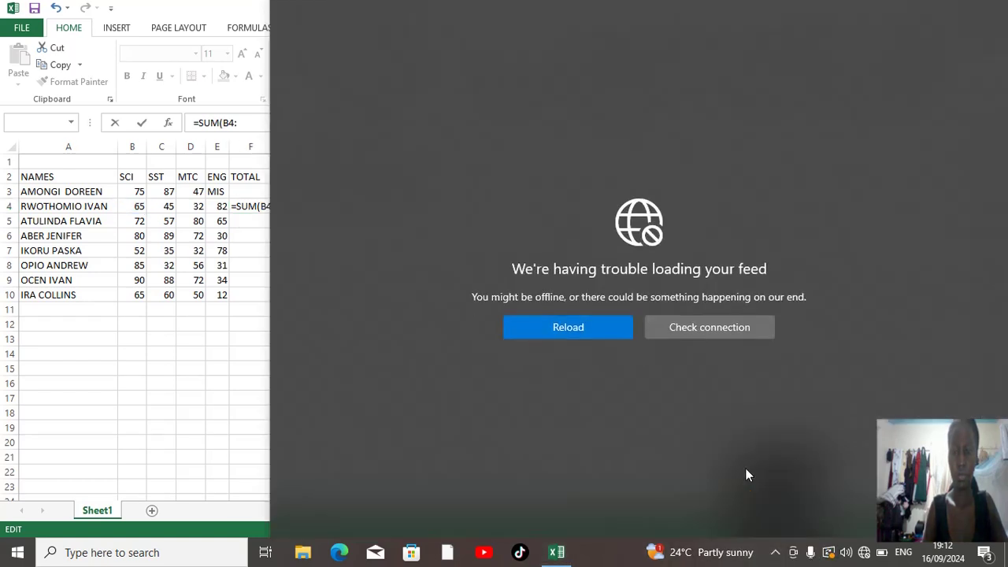
{"action": "left_click", "coordinate": [133, 438]}
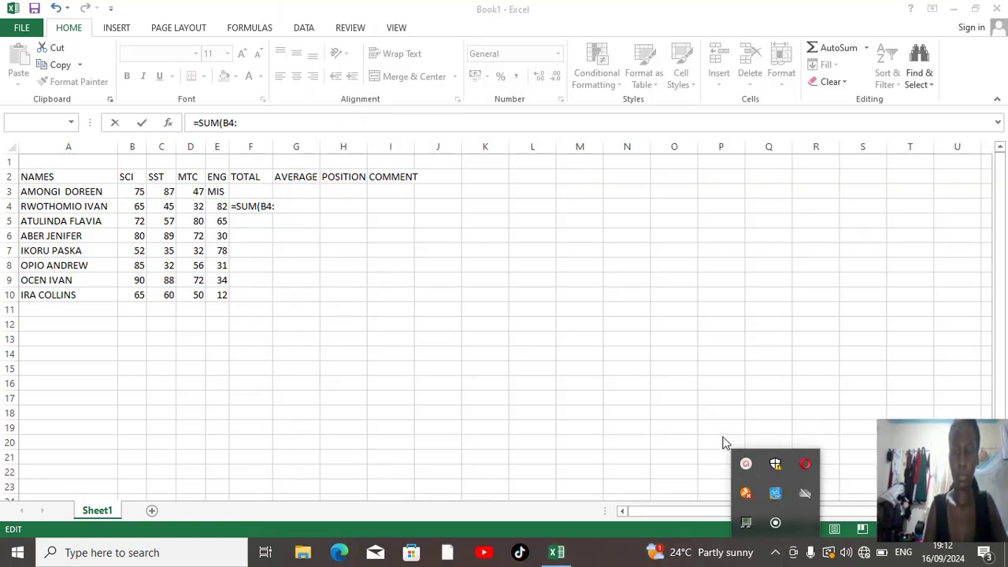
{"action": "left_click", "coordinate": [746, 464]}
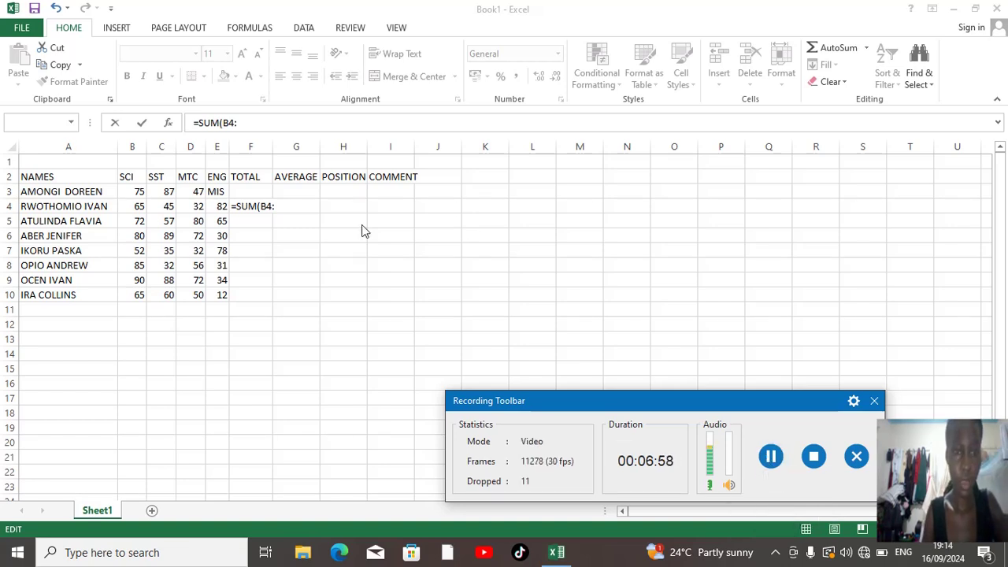
Complete the second student's total formula in cell F4 as =SUM(B4:E4).
{"action": "left_click", "coordinate": [275, 208]}
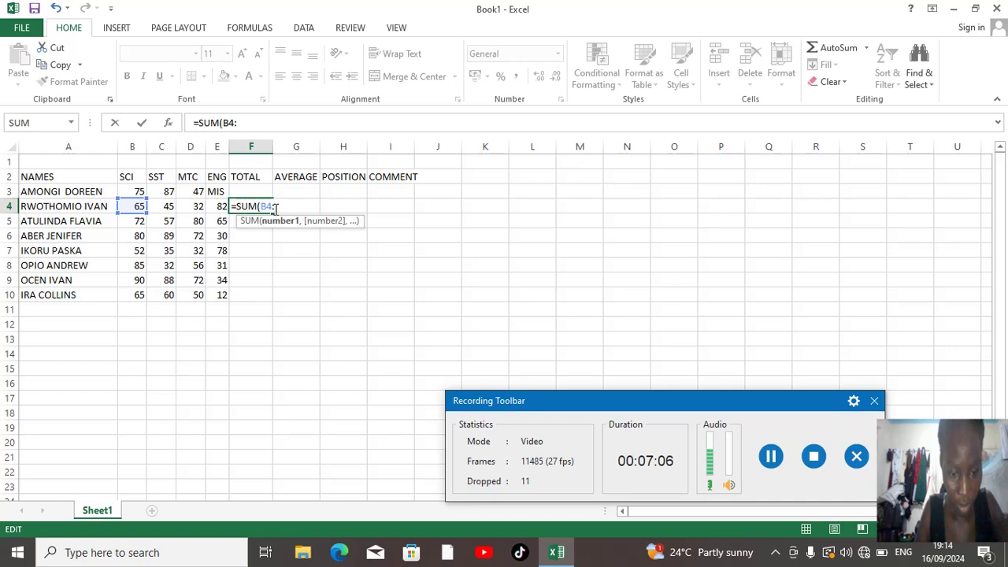
{"action": "type", "text": "E4"}
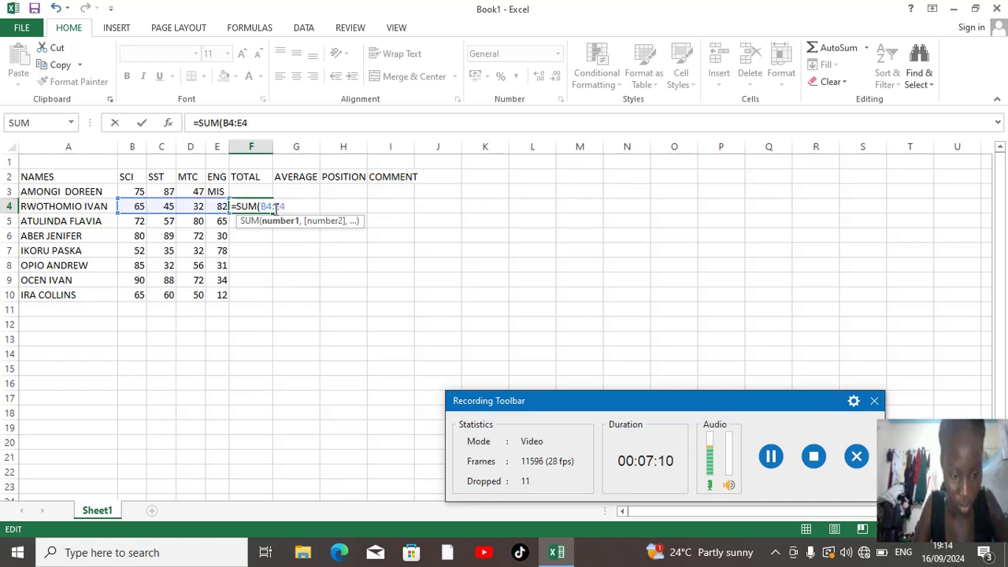
{"action": "type", "text": "0"}
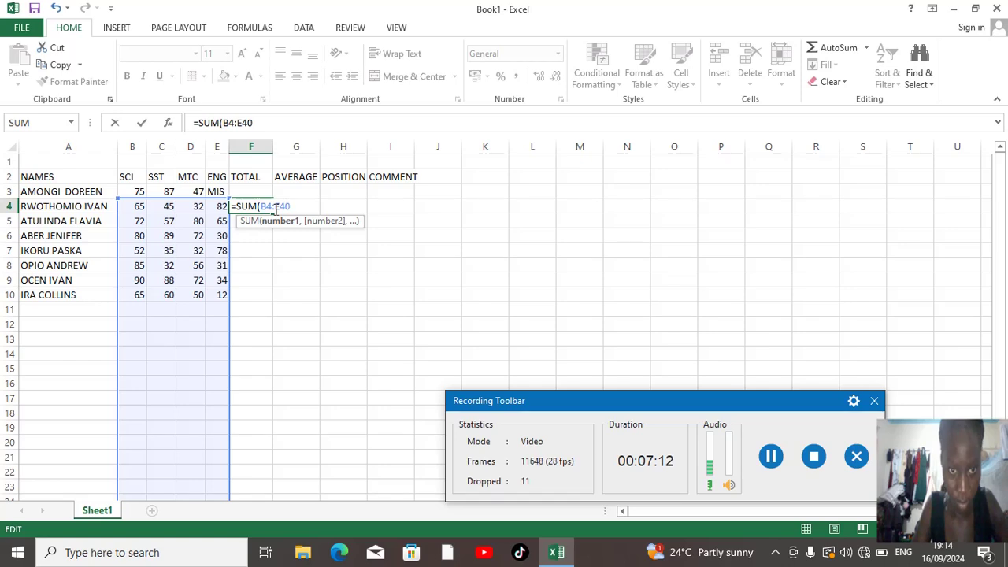
{"action": "key", "text": "BackSpace"}
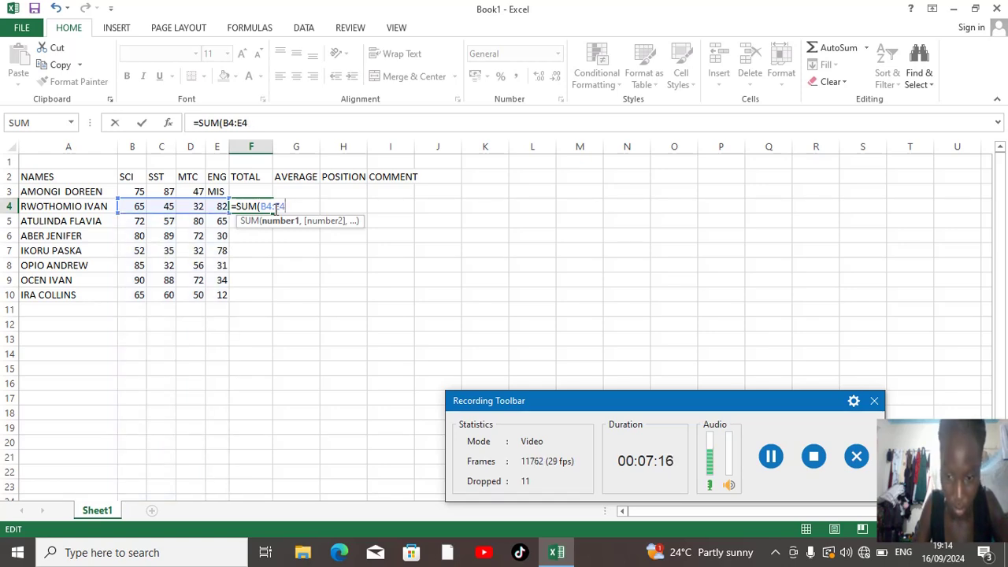
{"action": "type", "text": ")"}
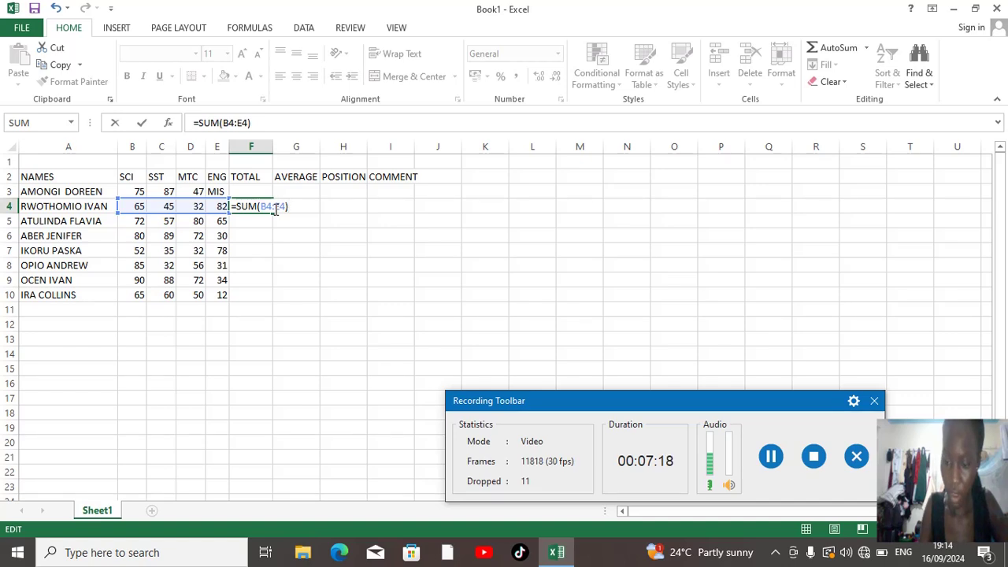
{"action": "key", "text": "Return"}
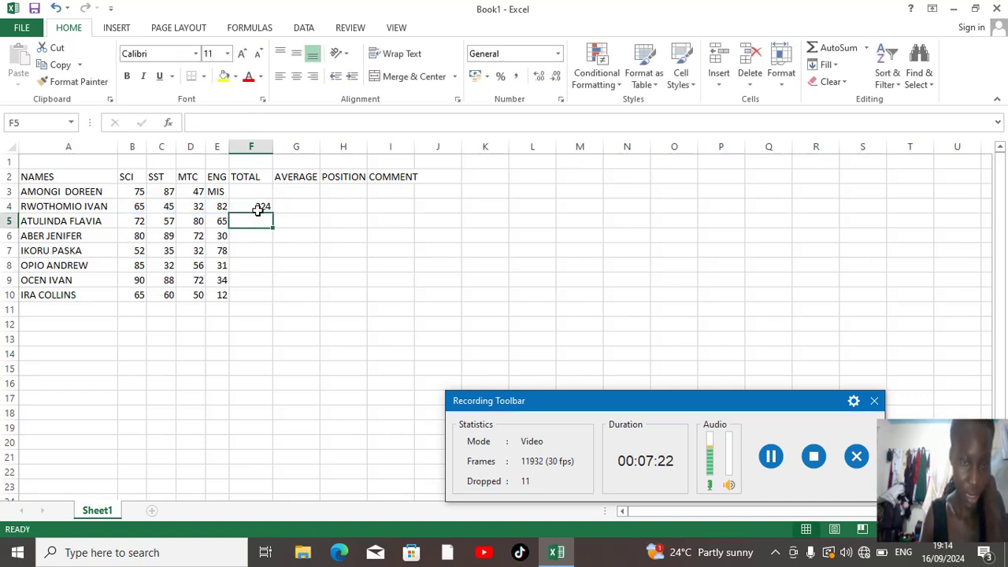
Delete the entire SCI column from the marksheet and check the second student's total formula.
{"action": "left_click", "coordinate": [159, 163]}
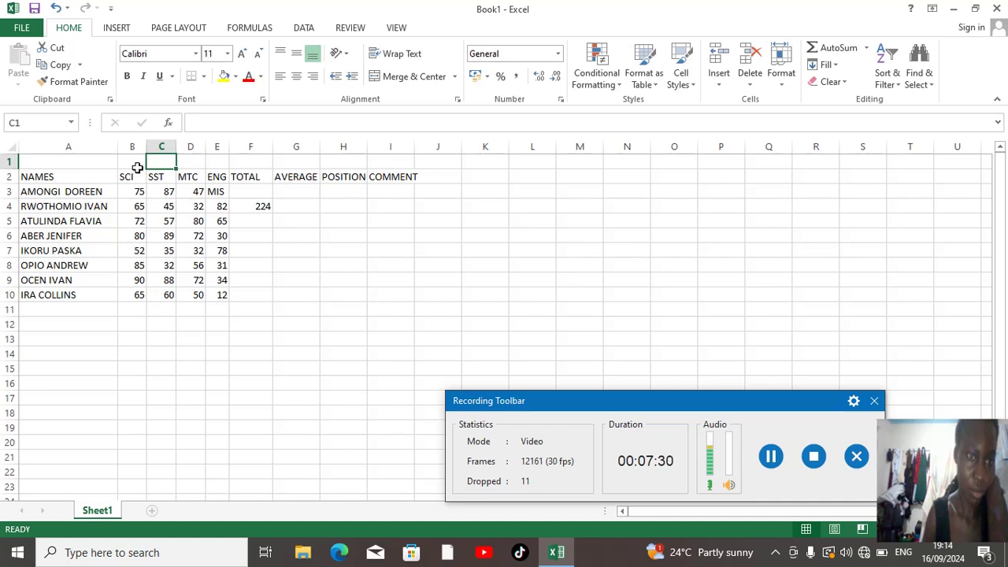
{"action": "left_click", "coordinate": [131, 165]}
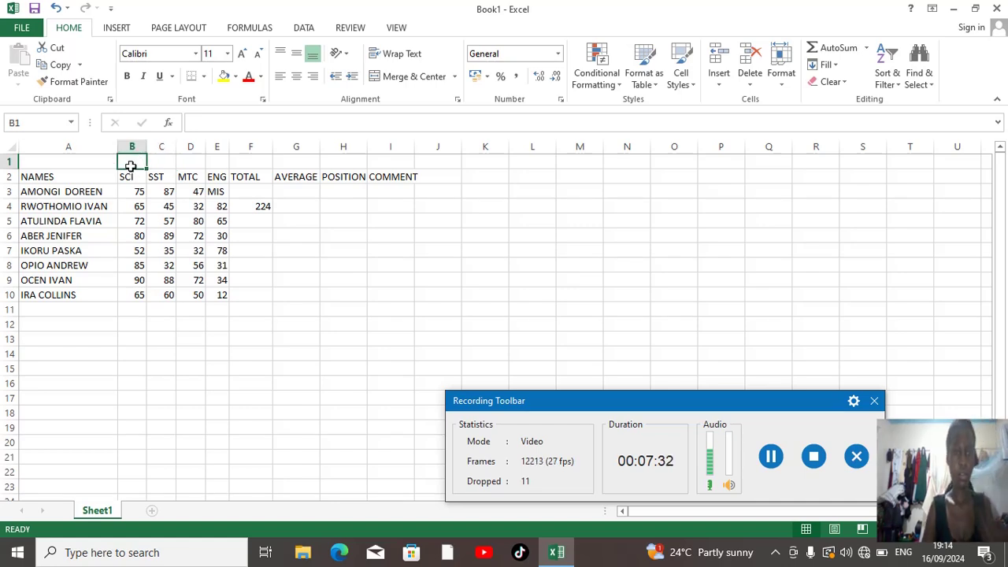
{"action": "key", "text": "ctrl+Down"}
{"action": "key", "text": "ctrl+Down"}
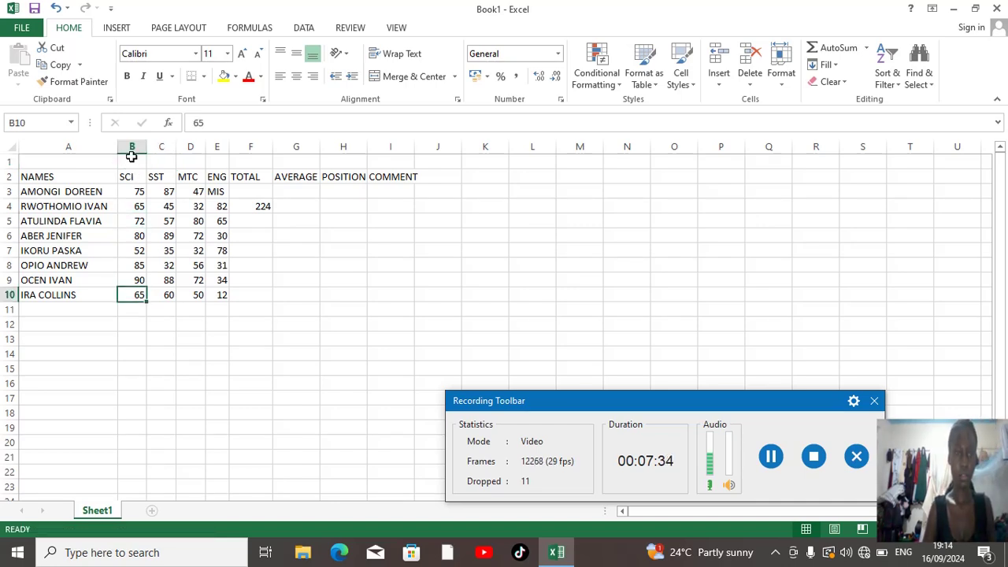
{"action": "left_click", "coordinate": [130, 138]}
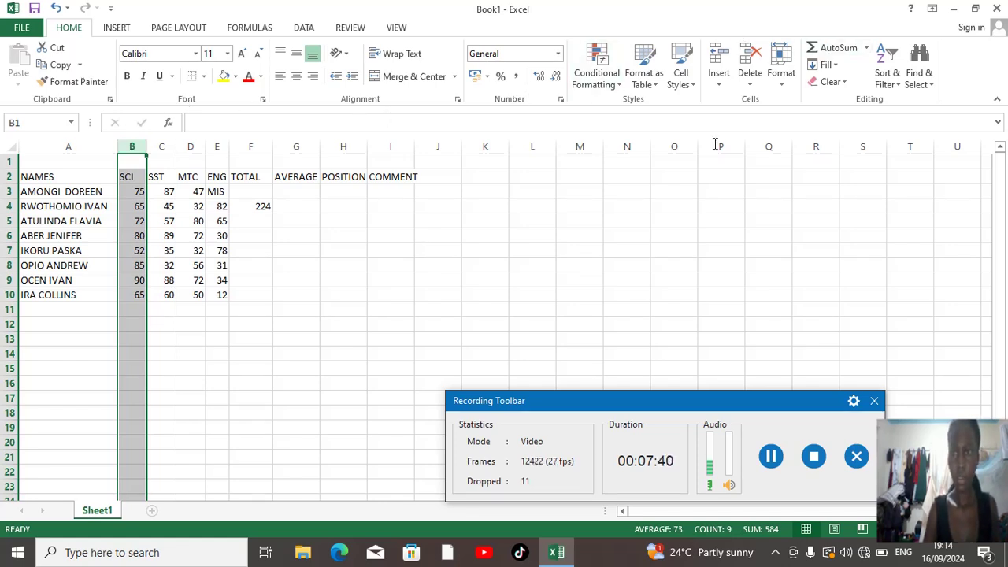
{"action": "left_click", "coordinate": [748, 87]}
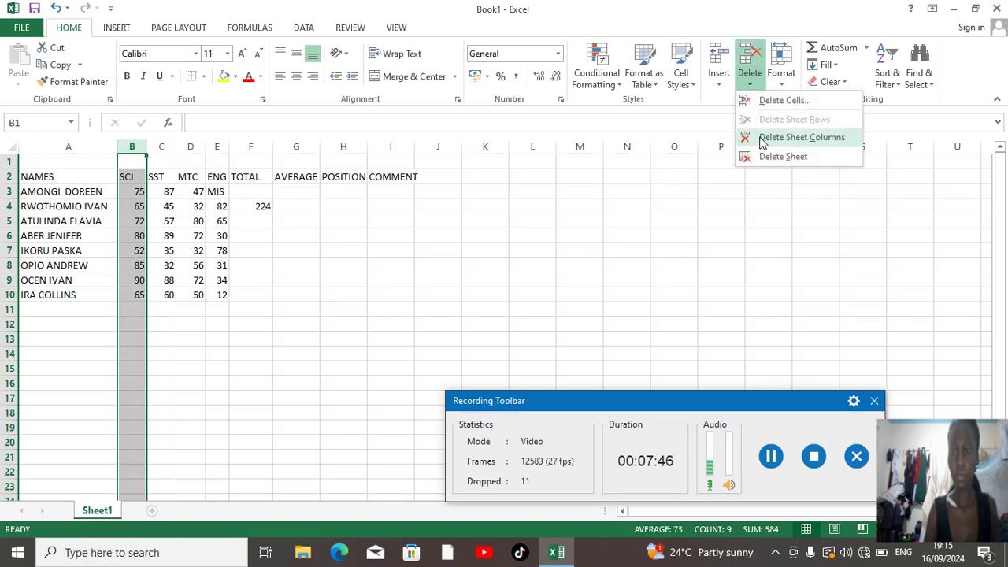
{"action": "left_click", "coordinate": [762, 139]}
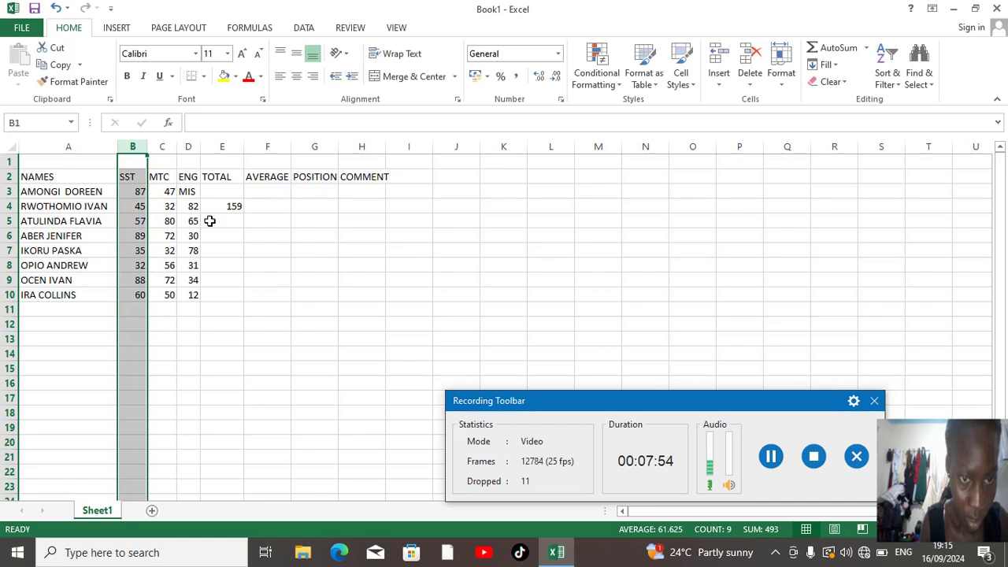
{"action": "left_click", "coordinate": [232, 208]}
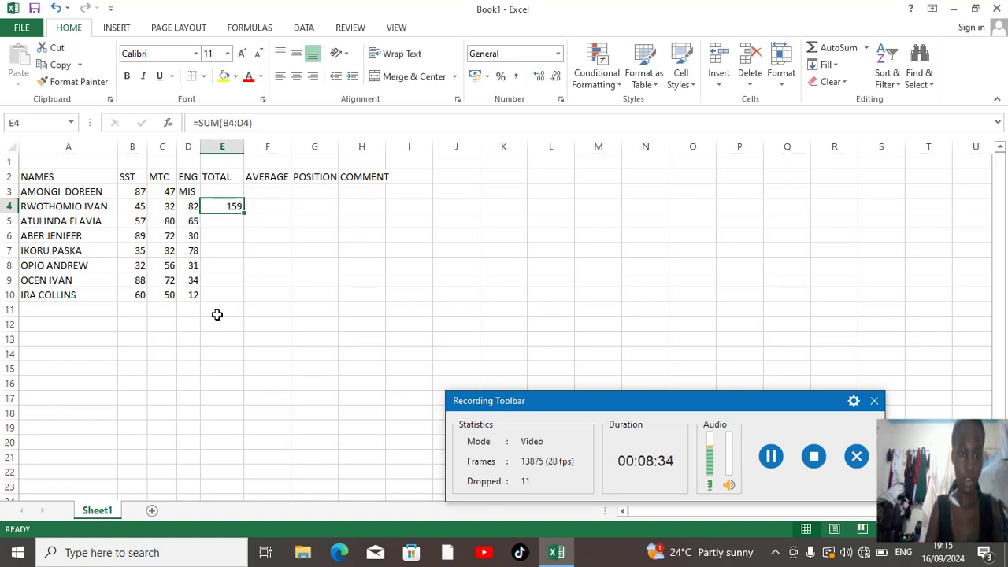
Enter 300/0 in cell F11 below the AVERAGE column.
{"action": "left_click", "coordinate": [265, 307]}
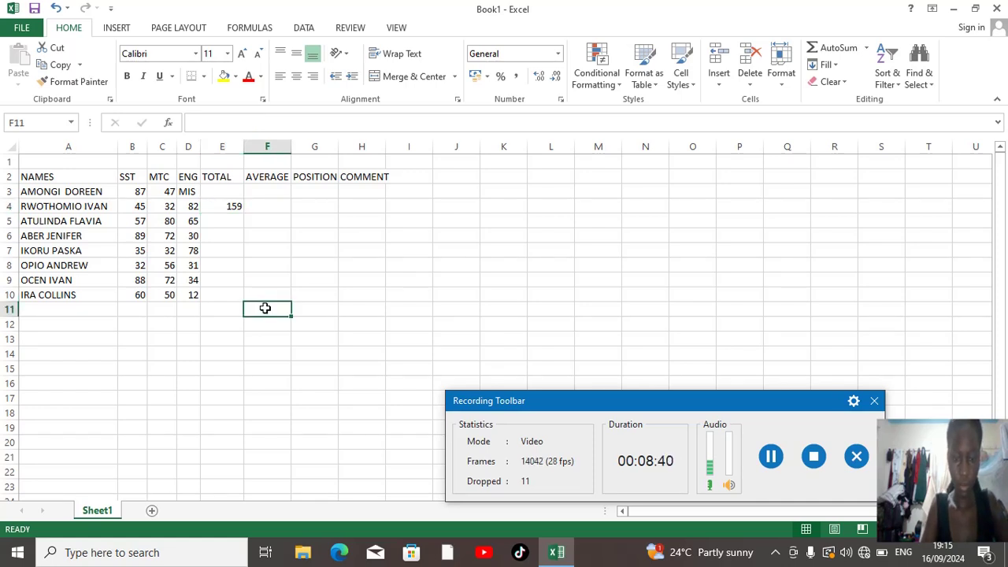
{"action": "type", "text": "300"}
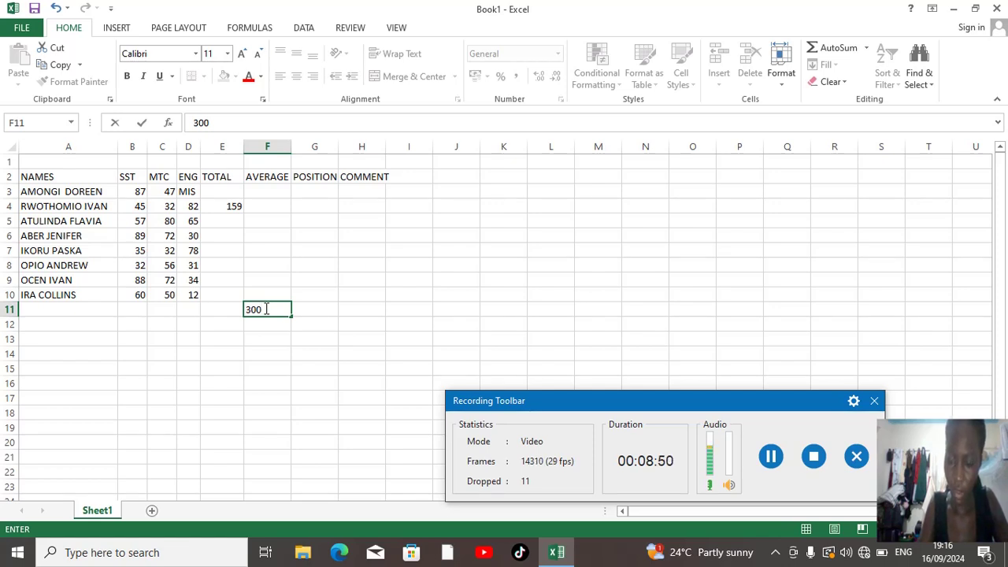
{"action": "type", "text": "/"}
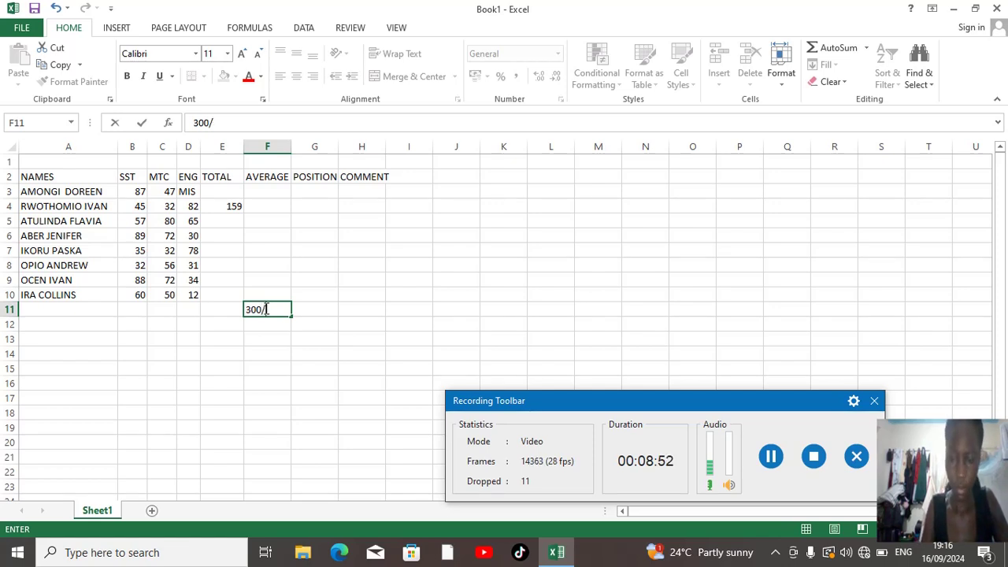
{"action": "type", "text": "0"}
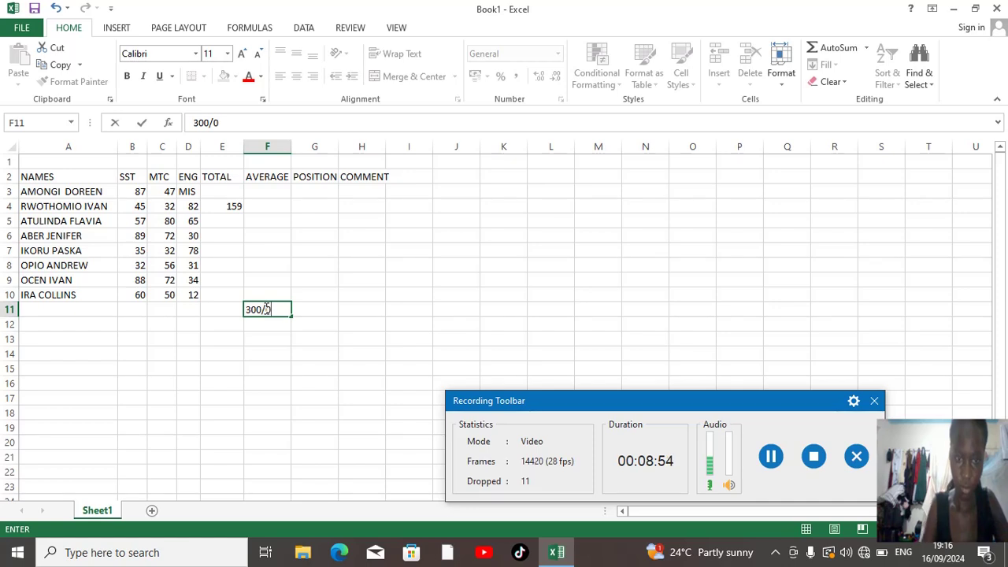
{"action": "key", "text": "Return"}
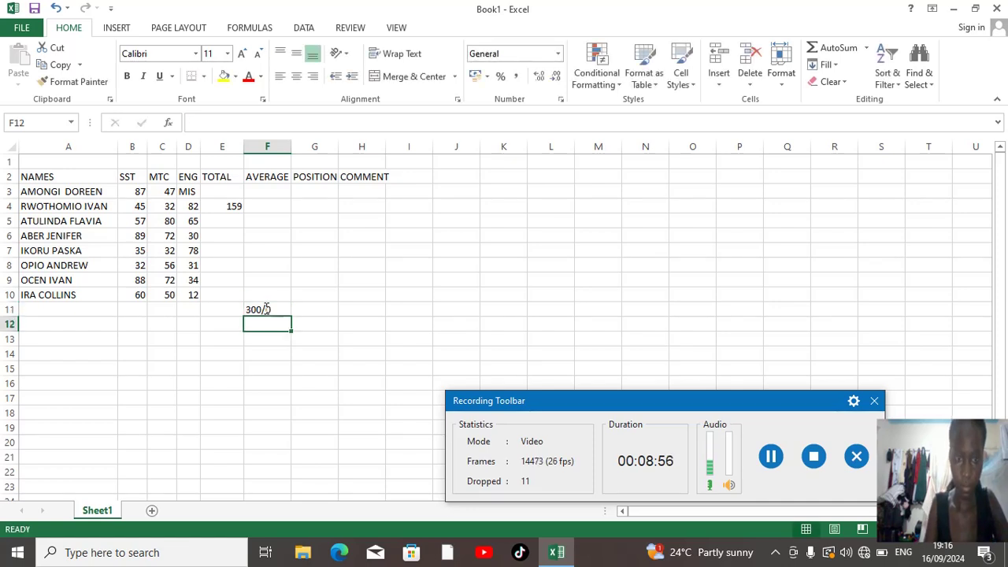